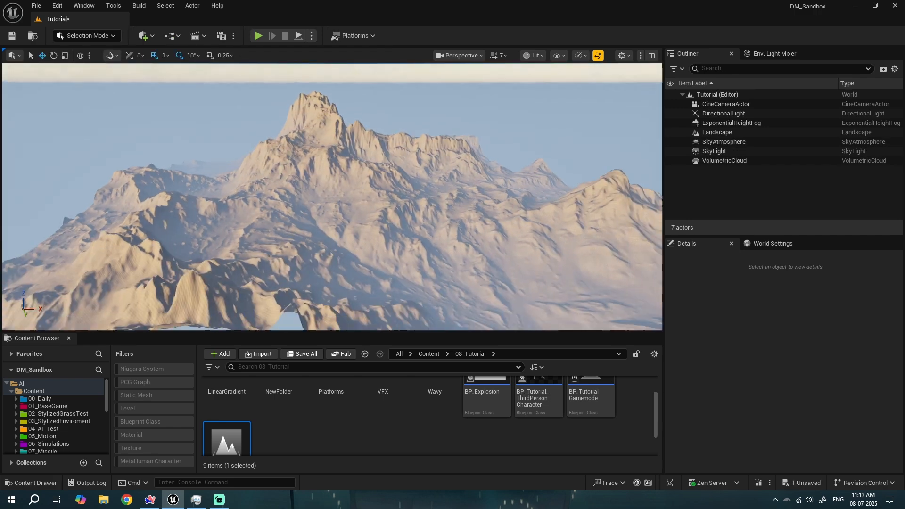
- Create a new material named M_AutoCliff in the 08_Tutorial content folder
right_click_drag(332, 196, 363, 203)
scroll(361, 410, "up", 3)
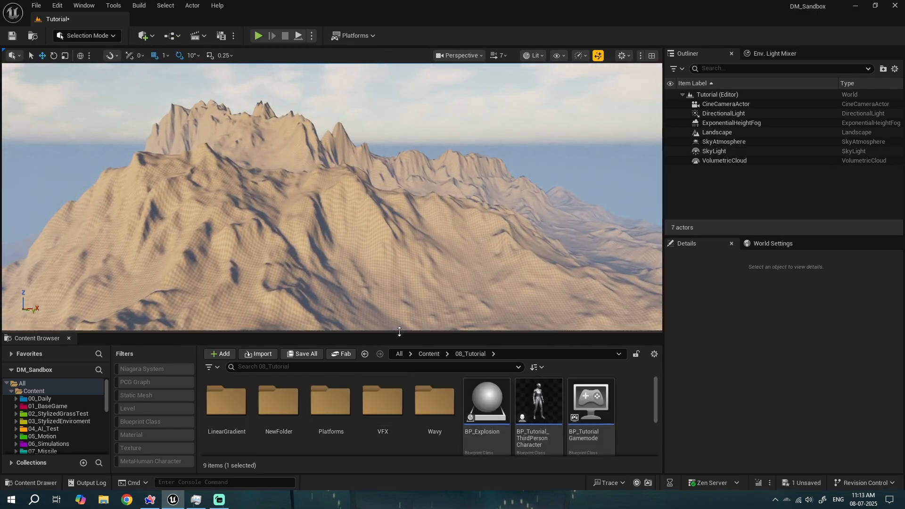
left_click_drag(398, 335, 398, 309)
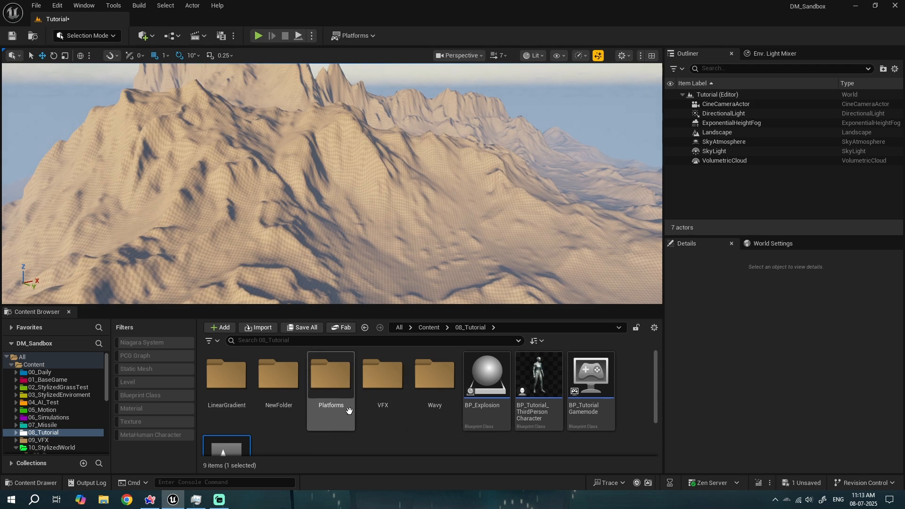
scroll(366, 412, "down", 2)
right_click(366, 417)
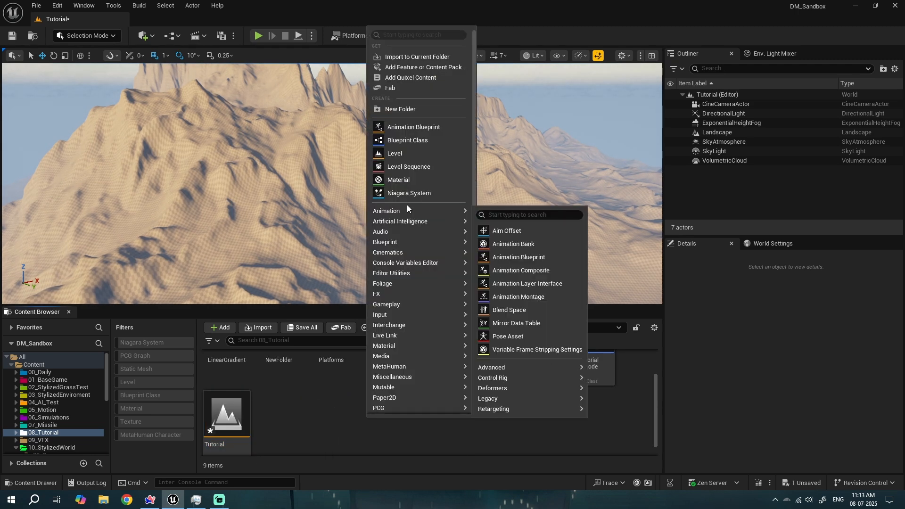
left_click(398, 179)
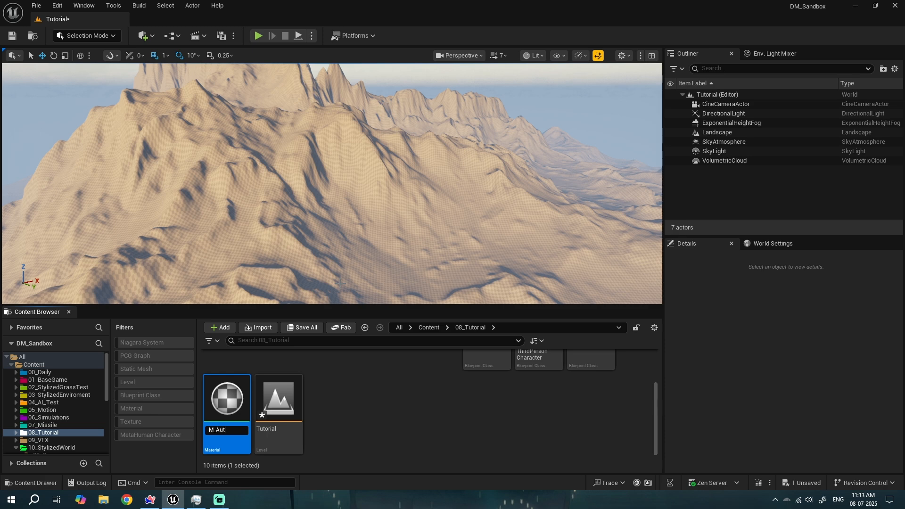
type("M_AutoCliff")
key("Return")
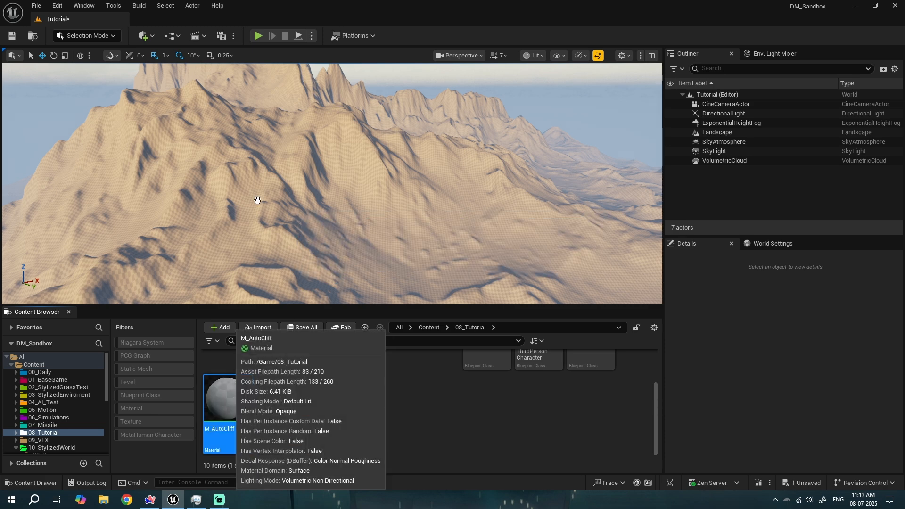
- Create a material instance of M_AutoCliff named MI_AutoCliff_Inst
right_click(227, 403)
left_click(272, 140)
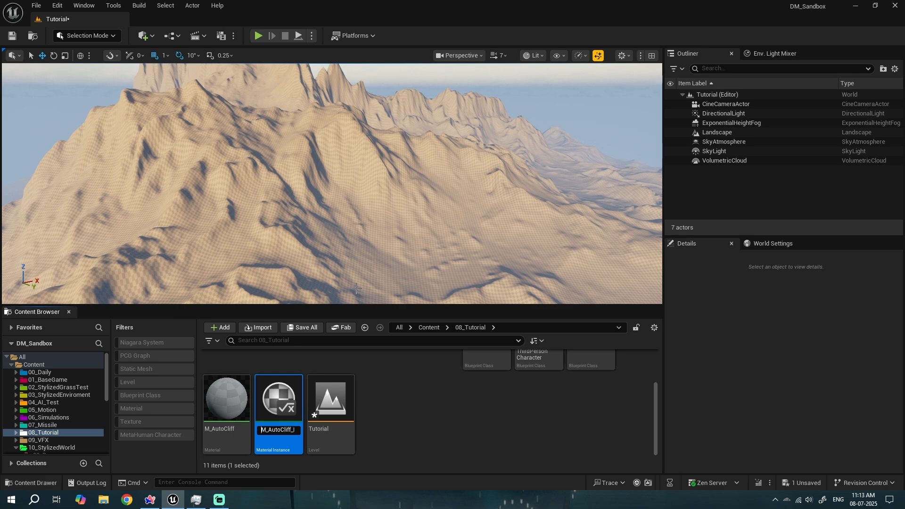
key("BackSpace")
key("Return")
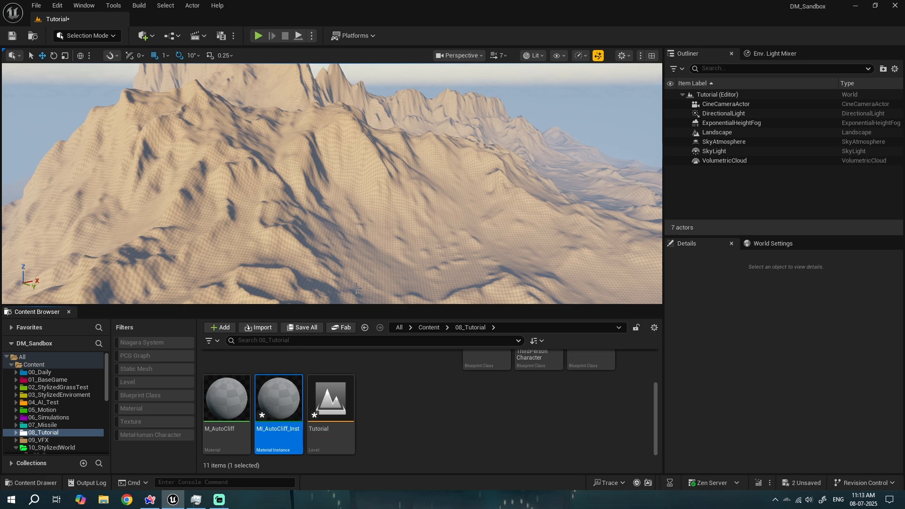
- Assign MI_AutoCliff_Inst as the Landscape Material of the selected Landscape actor
left_click(368, 206)
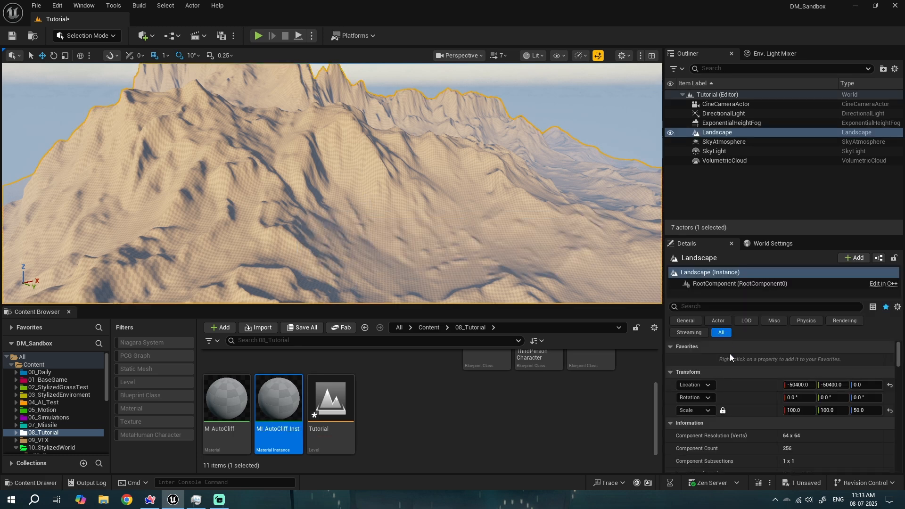
scroll(735, 377, "down", 10)
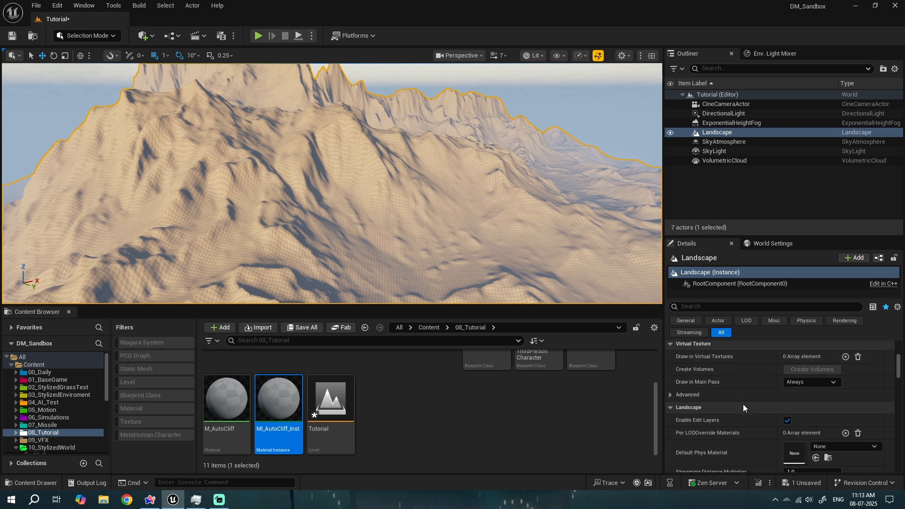
scroll(743, 406, "down", 3)
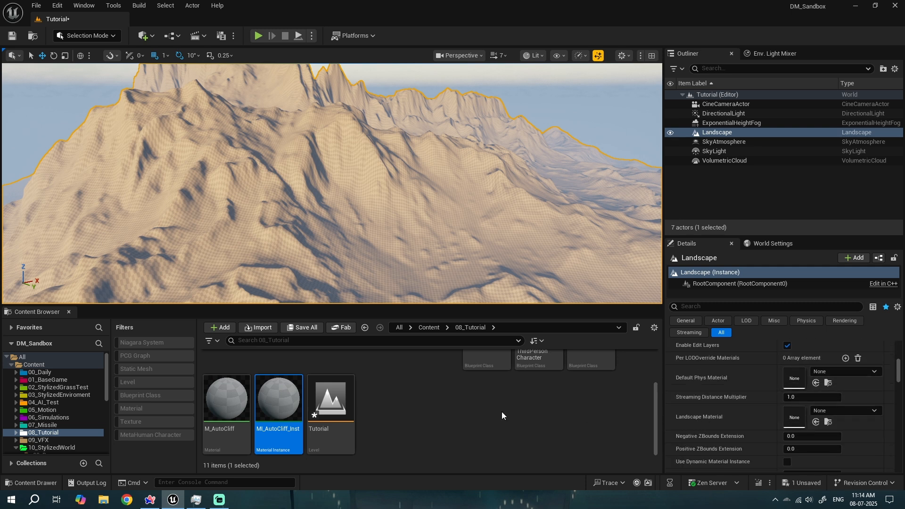
left_click_drag(278, 398, 834, 422)
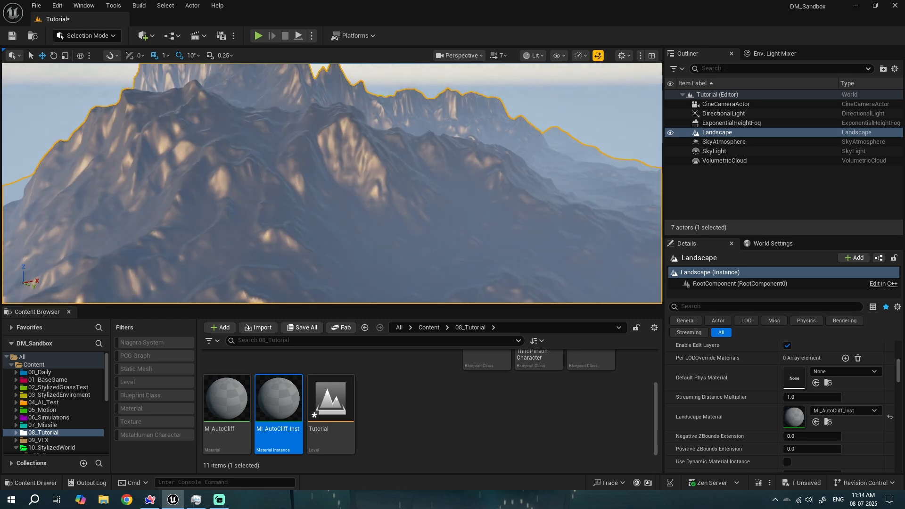
- Open M_AutoCliff in the material editor and add a VertexNormalWS node to the graph
left_click(238, 399)
double_click(239, 400)
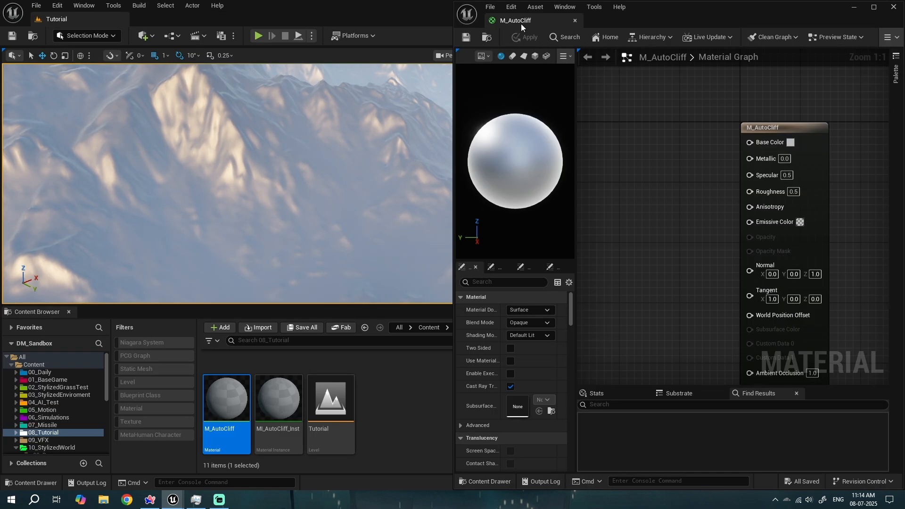
right_click_drag(653, 189, 729, 183)
right_click(650, 172)
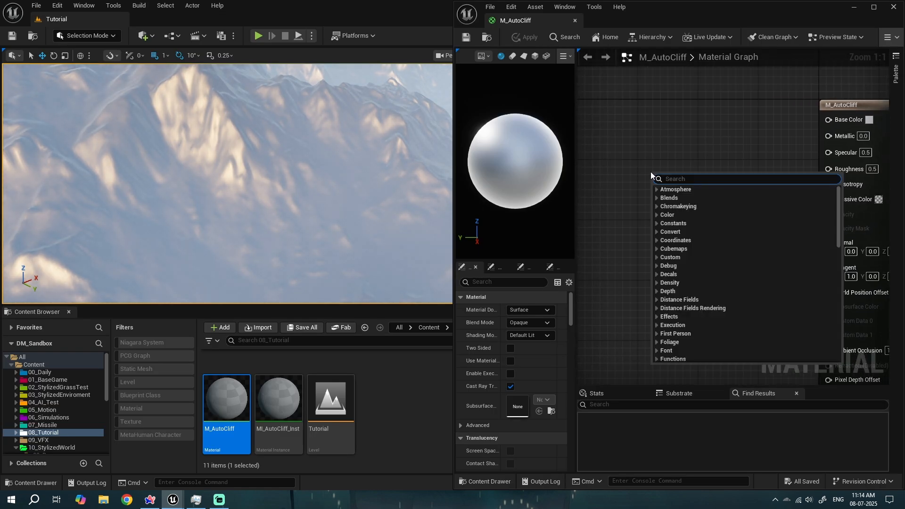
type("vertexno")
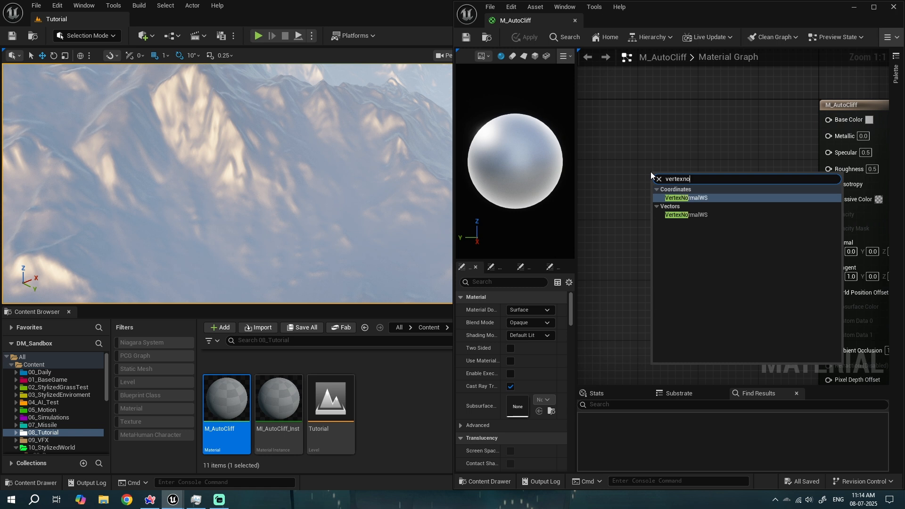
key("Return")
left_click_drag(651, 172, 589, 129)
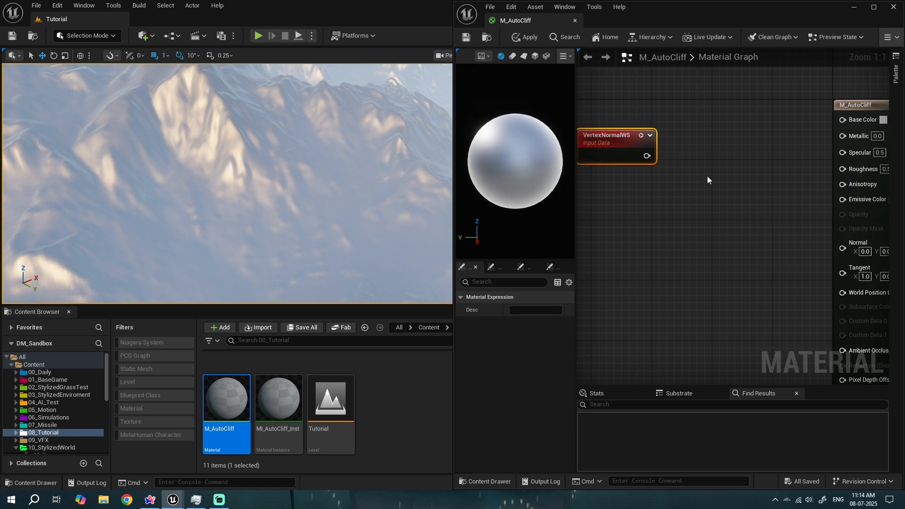
- Reposition the VertexNormalWS node beside the material's output node
right_click_drag(707, 177, 764, 178)
mouse_move(685, 144)
left_mouse_down()
mouse_move(698, 154)
mouse_move(690, 152)
left_mouse_up()
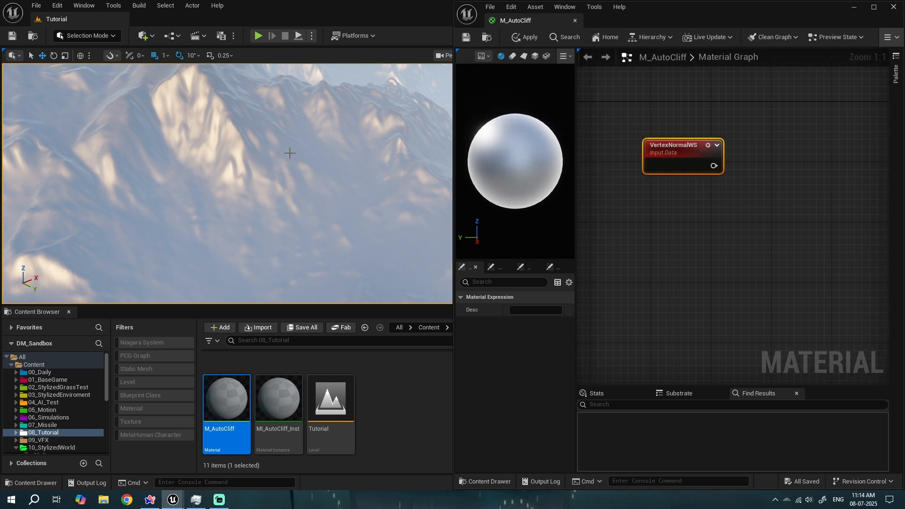
right_click_drag(731, 194, 664, 193)
scroll(654, 199, "down", 4)
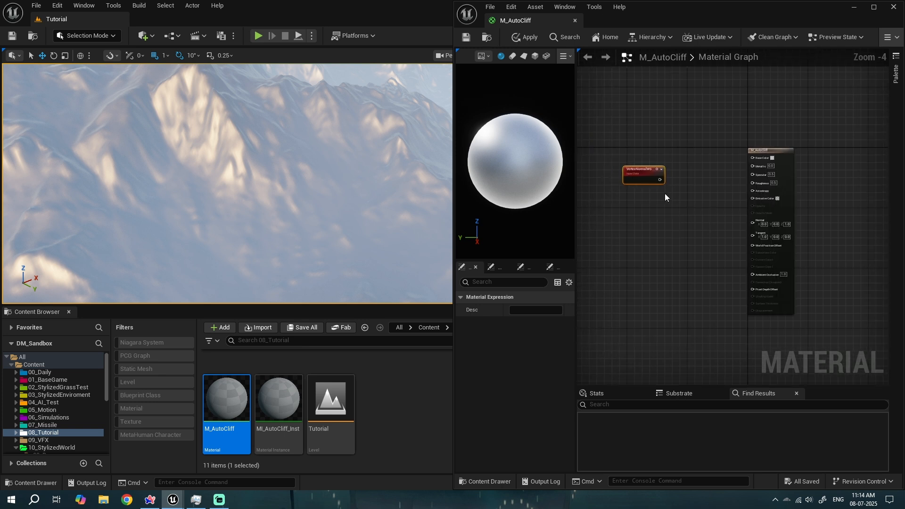
scroll(664, 194, "up", 3)
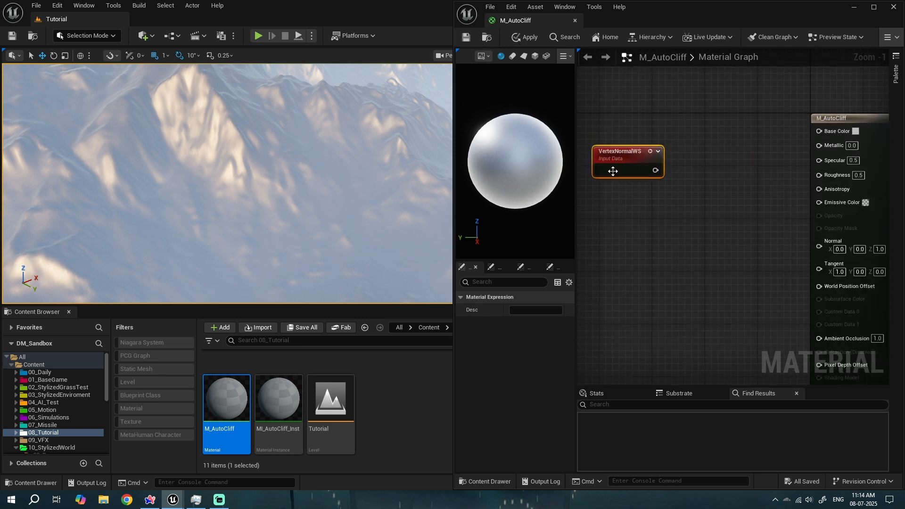
right_click_drag(629, 158, 650, 152)
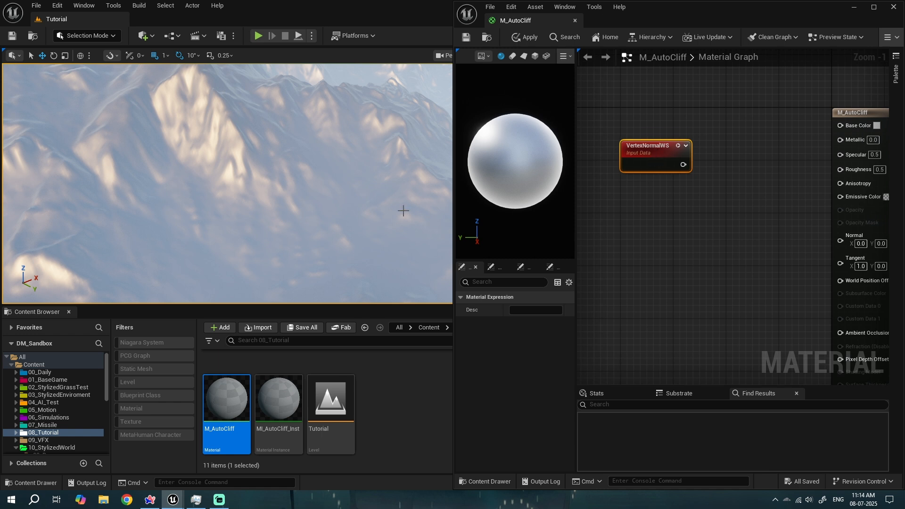
- Open the sphere's static mesh and turn on the Normals display in its viewport
right_click_drag(307, 182, 230, 180)
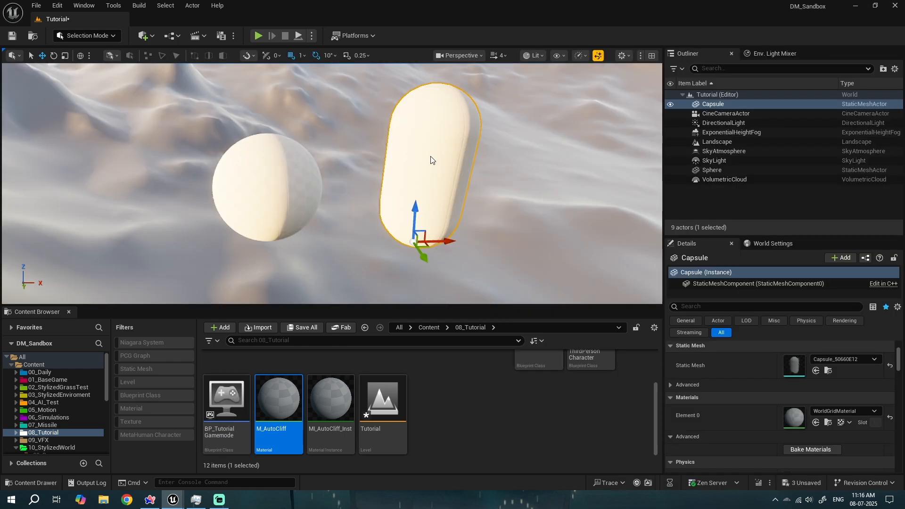
right_click_drag(430, 157, 455, 210)
key("w")
scroll(455, 209, "down", 1)
scroll(452, 210, "down", 2)
left_click(238, 240)
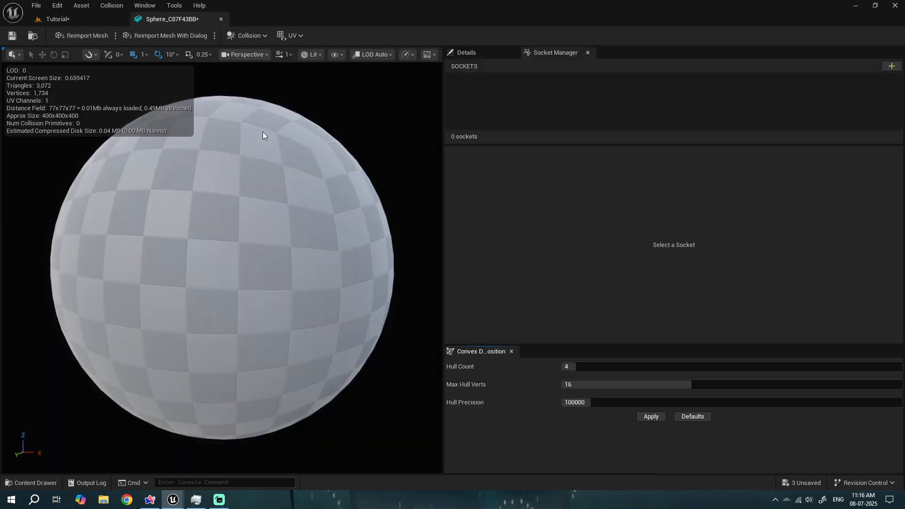
left_click(335, 55)
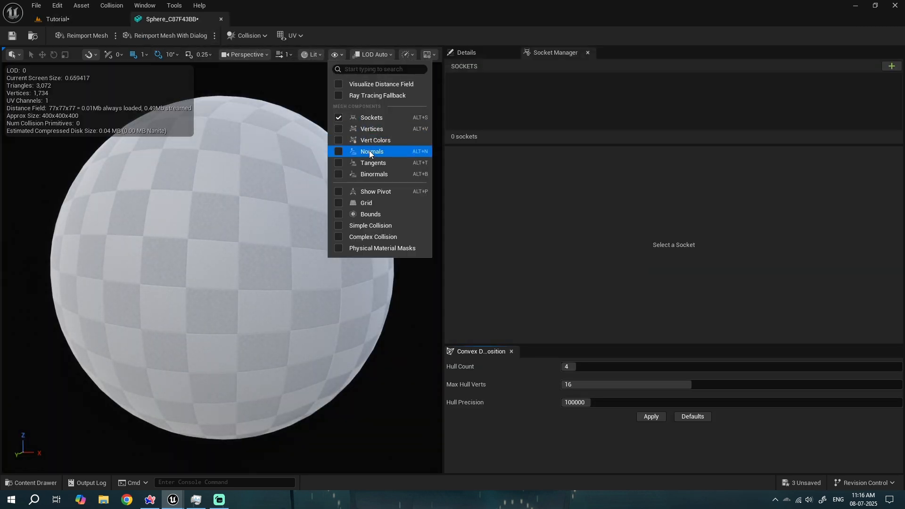
left_click(338, 153)
- Inspect the sphere's vertex normals from different angles
left_click_drag(236, 193, 217, 184)
right_click_drag(301, 191, 263, 184)
key("w")
scroll(334, 153, "down", 3)
key("s")
key("w")
key("s")
right_click_drag(163, 203, 159, 254)
key("w")
key("s")
key("w")
mouse_move(278, 176)
right_mouse_down()
mouse_move(315, 155)
mouse_move(344, 157)
mouse_move(278, 164)
right_mouse_up()
key("w")
key("s")
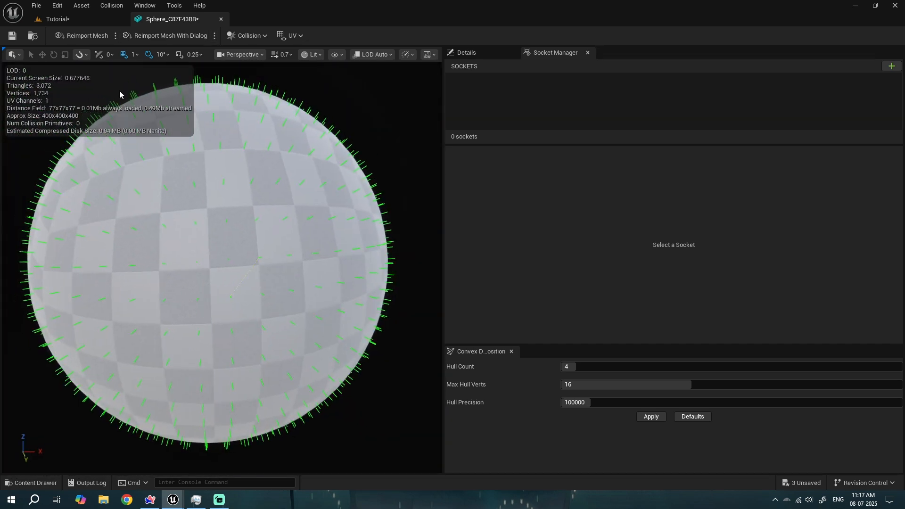
- Select the capsule in the level and open its static mesh to inspect its normals
left_click(77, 22)
left_click(412, 190)
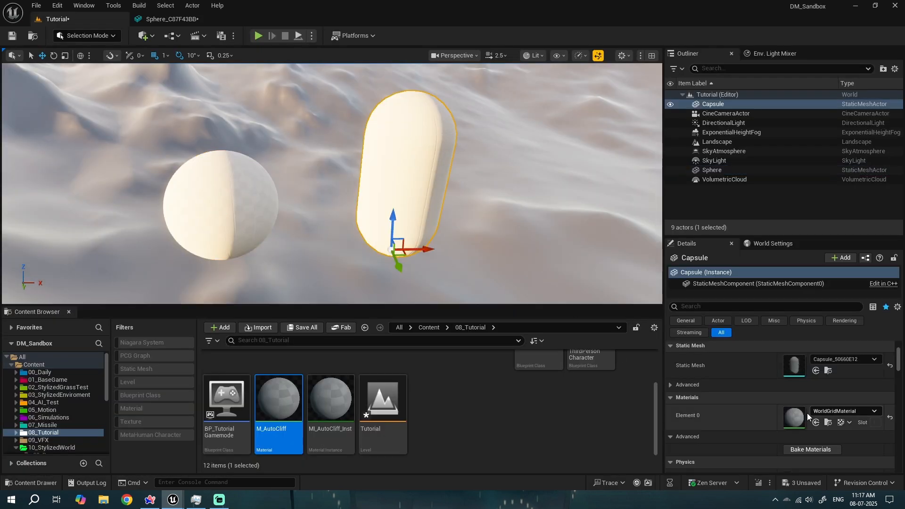
double_click(409, 163)
right_click_drag(278, 265, 244, 284)
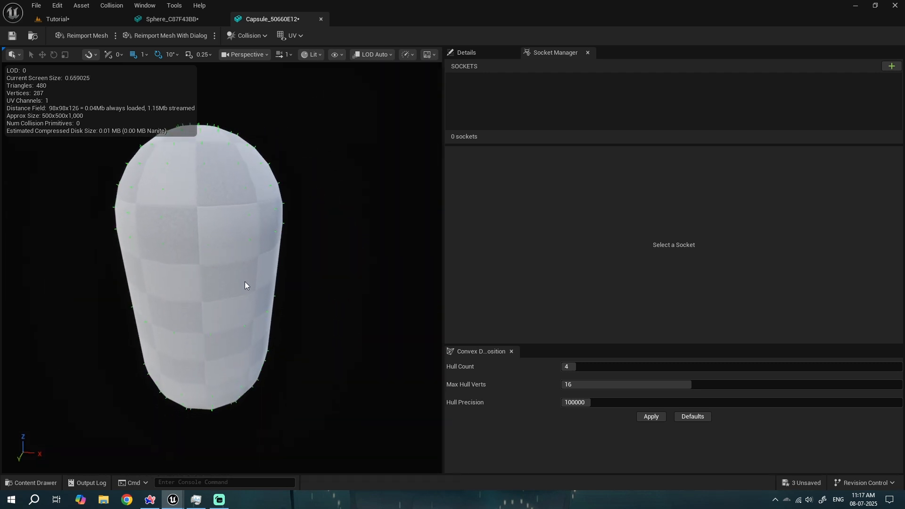
- Close the capsule and sphere static mesh editor tabs
middle_click(300, 22)
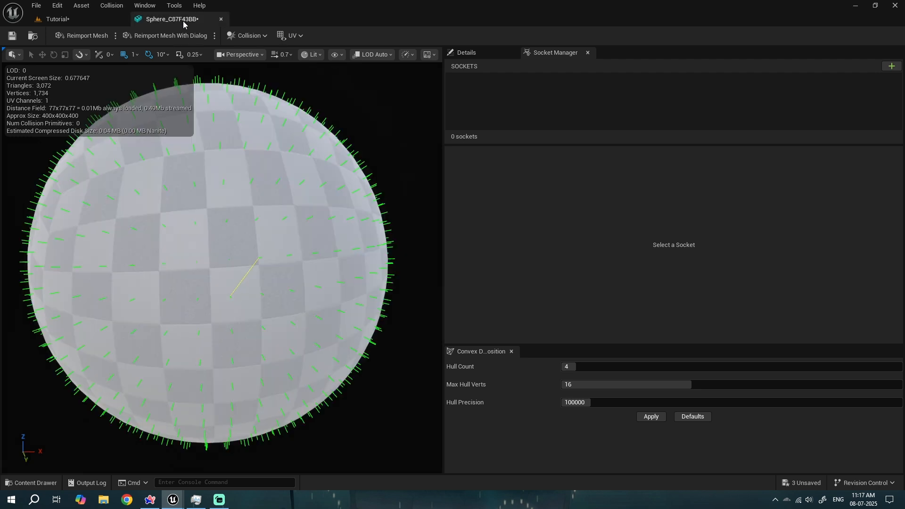
middle_click(183, 21)
right_click_drag(398, 163, 403, 147)
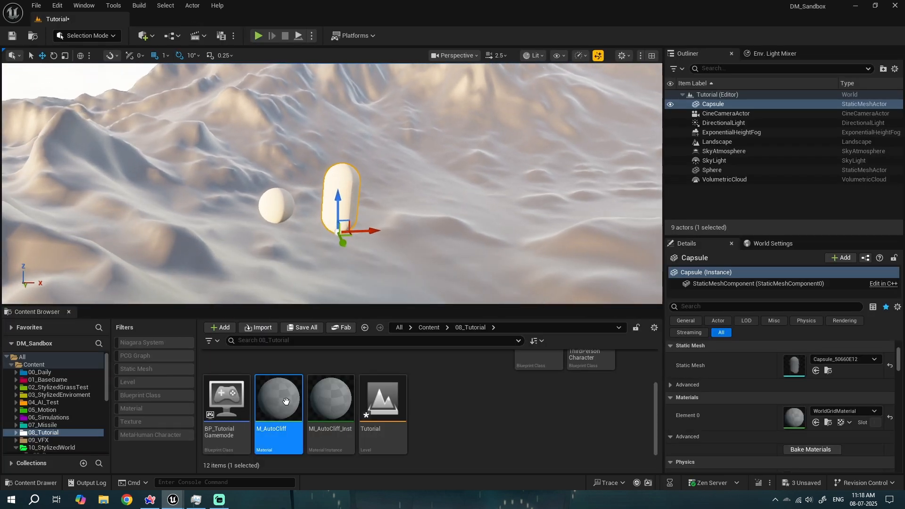
- Reopen M_AutoCliff and connect the VertexNormalWS output to the Base Color input
double_click(288, 397)
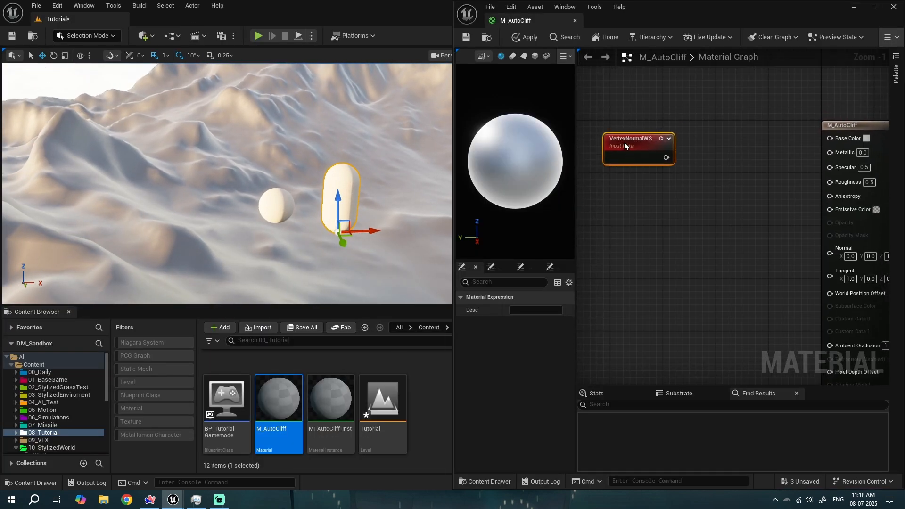
left_click_drag(623, 159, 609, 168)
right_click_drag(612, 224, 647, 206)
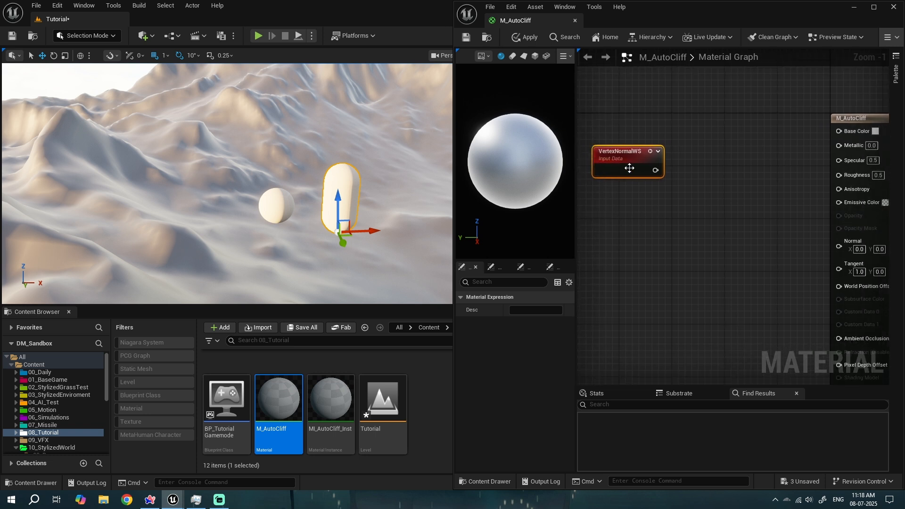
left_click_drag(629, 168, 622, 149)
left_click_drag(649, 150, 845, 131)
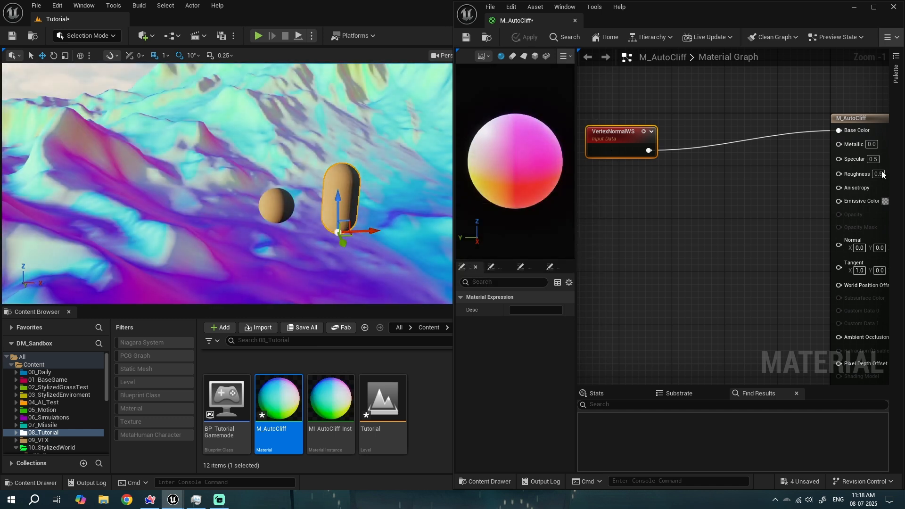
- Set the material's Roughness to 1.0 and Specular to 0.0, then save M_AutoCliff
right_click_drag(877, 177, 766, 186)
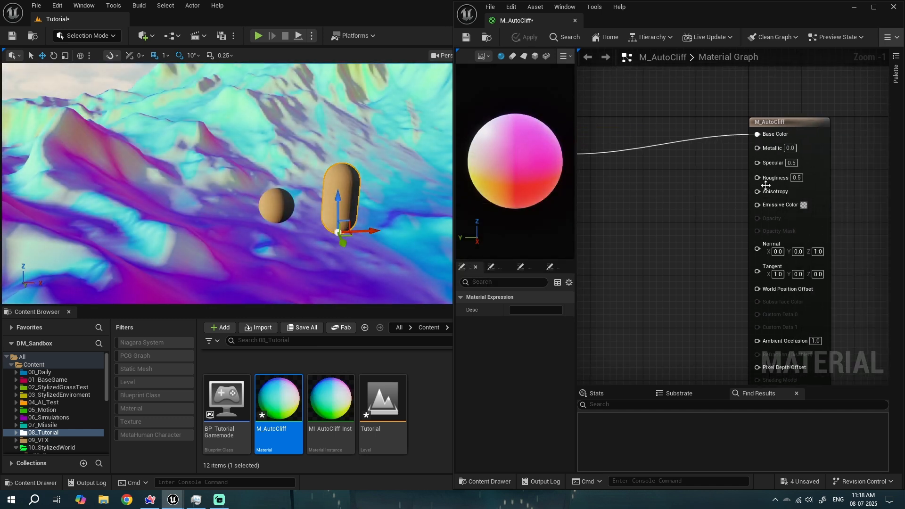
left_click(868, 179)
right_click_drag(674, 182, 736, 174)
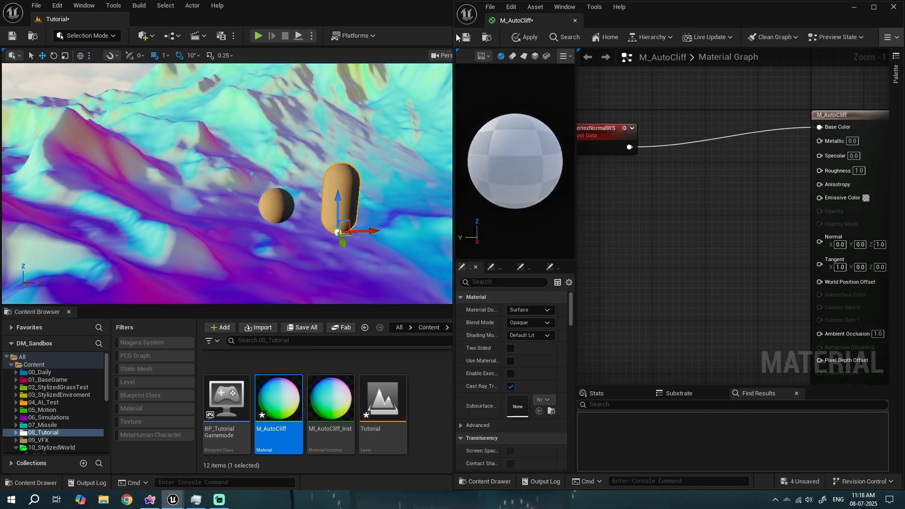
left_click(465, 37)
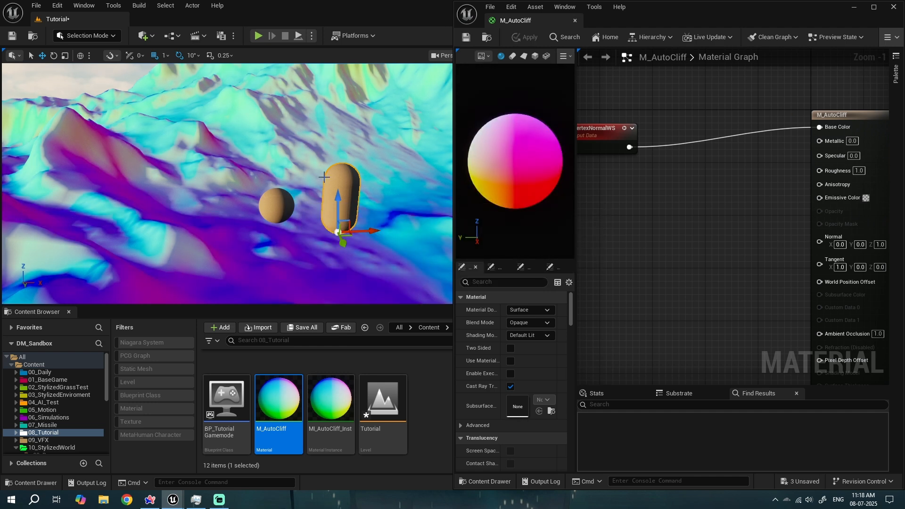
- Examine the normal-based colors on the landscape, meshes and material preview from different angles
mouse_move(324, 178)
right_mouse_down()
mouse_move(236, 170)
mouse_move(339, 188)
mouse_move(302, 178)
mouse_move(320, 179)
right_mouse_up()
key("w")
key("s")
key("w")
mouse_move(513, 151)
left_mouse_down()
mouse_move(519, 182)
mouse_move(518, 130)
left_mouse_up()
left_click_drag(517, 170, 518, 207)
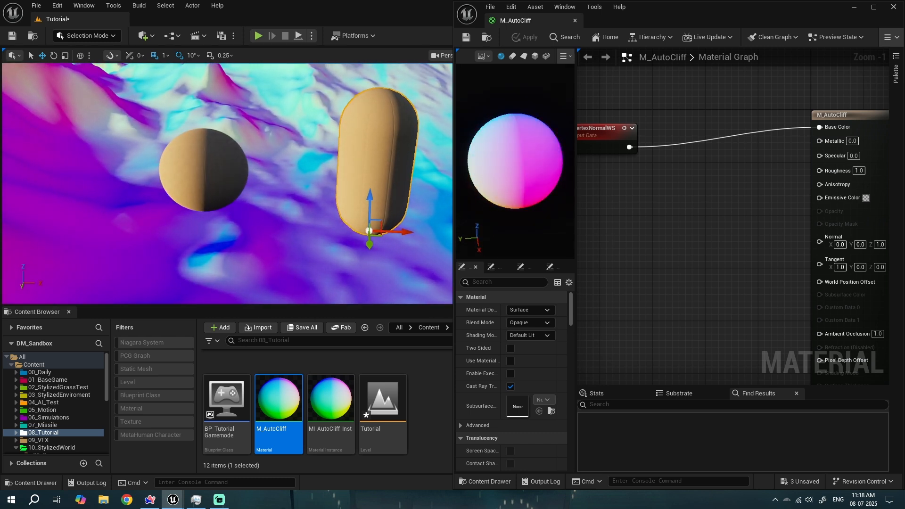
mouse_move(502, 148)
left_mouse_down()
mouse_move(503, 165)
mouse_move(506, 144)
left_mouse_up()
left_click_drag(517, 177, 518, 212)
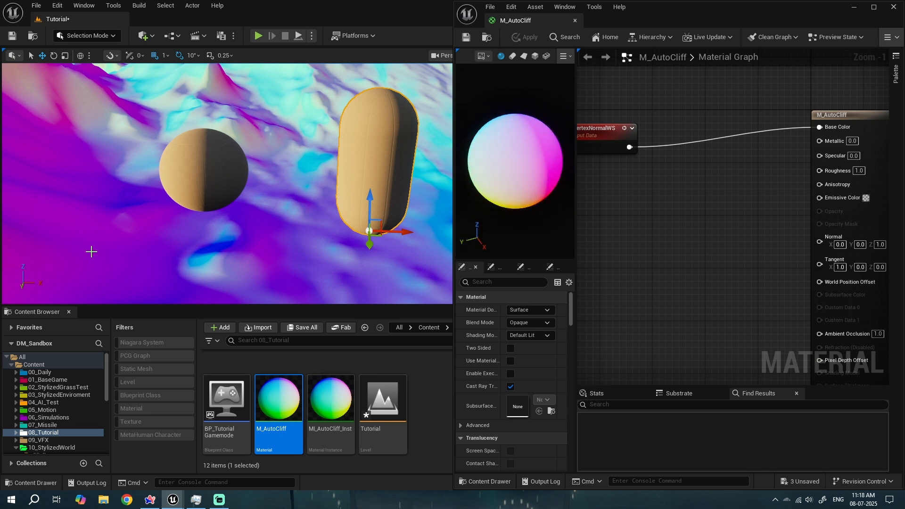
right_click_drag(226, 183, 264, 166)
left_click(330, 401)
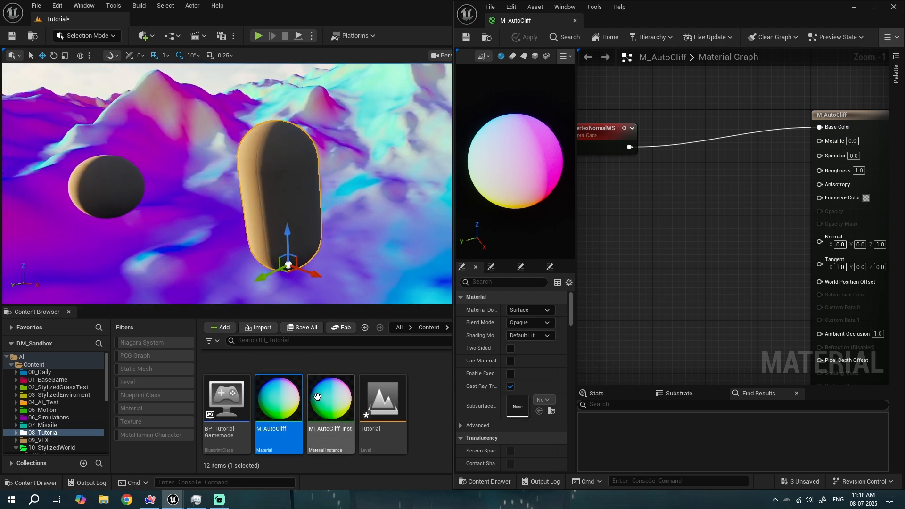
- Apply the M_AutoCliff_Inst material instance to the sphere in the level
left_click_drag(329, 400, 115, 202)
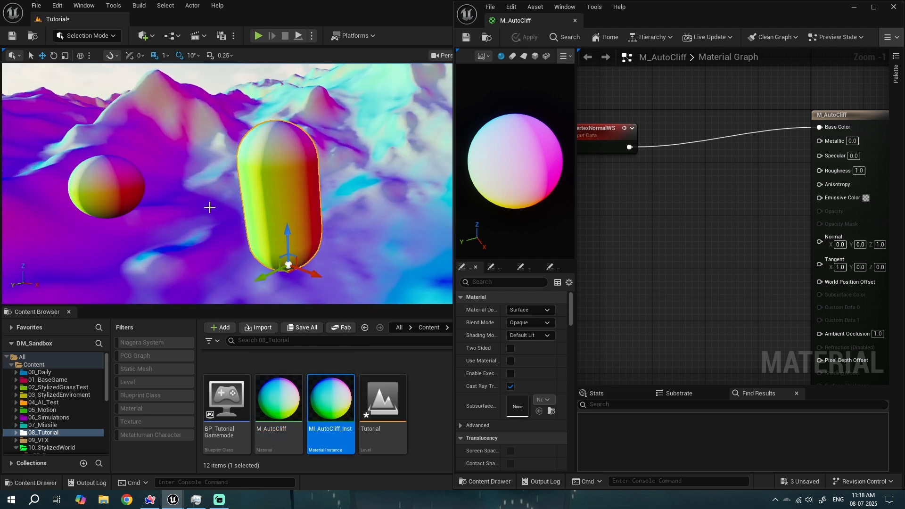
right_click_drag(208, 204, 173, 195)
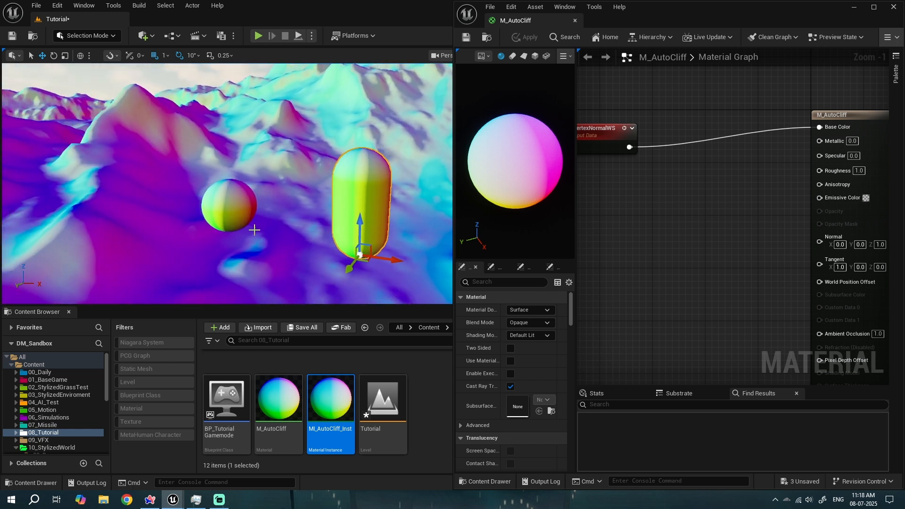
right_click_drag(235, 103, 259, 104)
- Add a cube shape to the level and apply M_AutoCliff_Inst to it
left_click(101, 35)
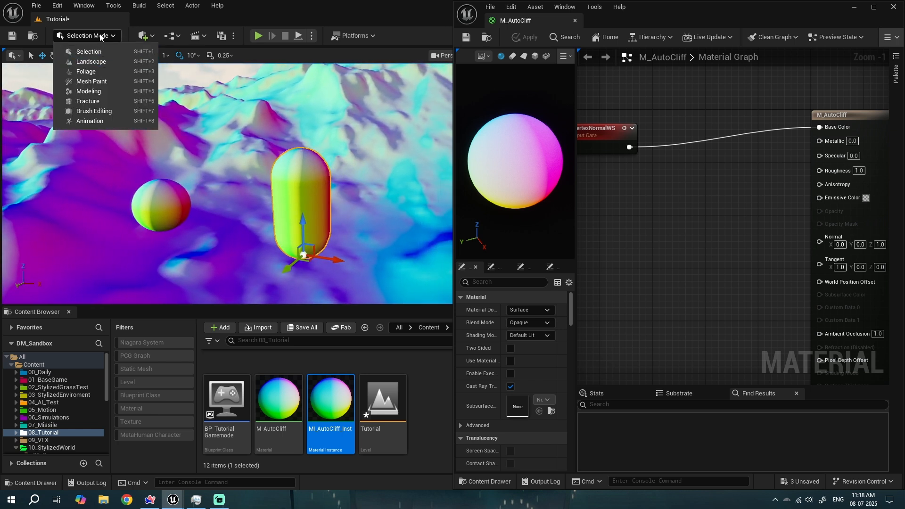
left_click(148, 39)
left_click(148, 38)
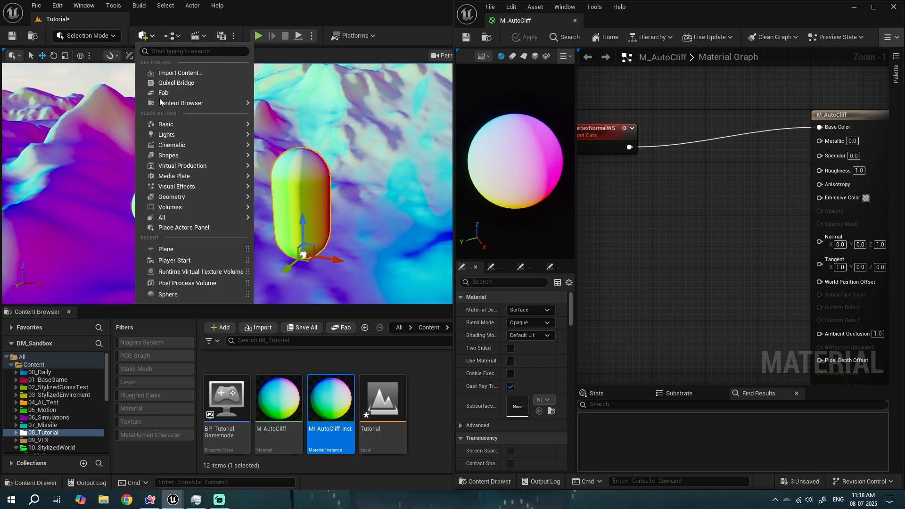
mouse_move(174, 160)
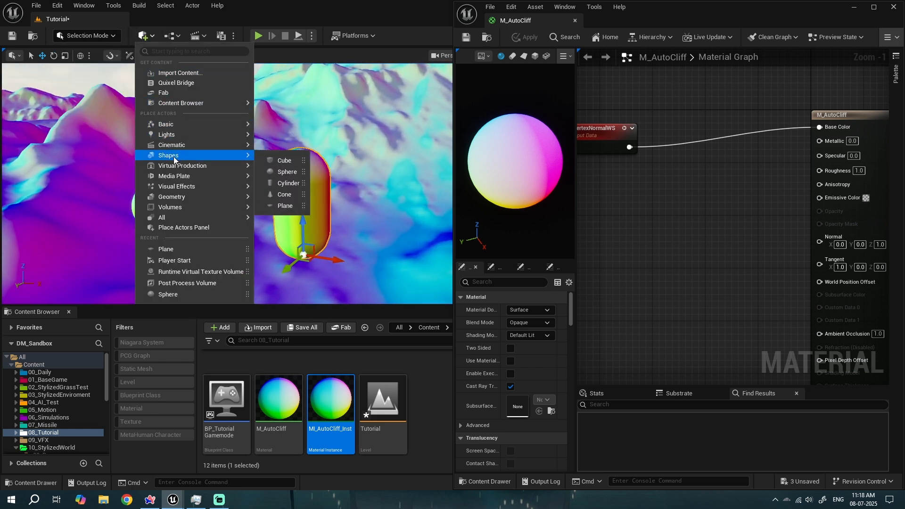
left_click(284, 161)
left_click_drag(331, 398, 317, 205)
mouse_move(317, 206)
right_mouse_down()
mouse_move(282, 206)
mouse_move(317, 206)
right_mouse_up()
left_click_drag(261, 199, 413, 168)
right_click_drag(412, 168, 547, 203)
right_click_drag(299, 217, 299, 217)
right_click_drag(229, 213, 229, 212)
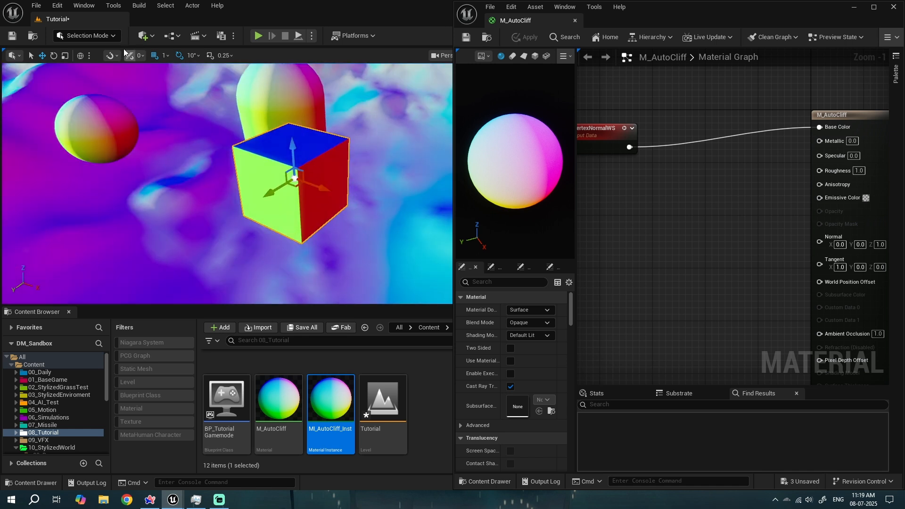
left_click(81, 56)
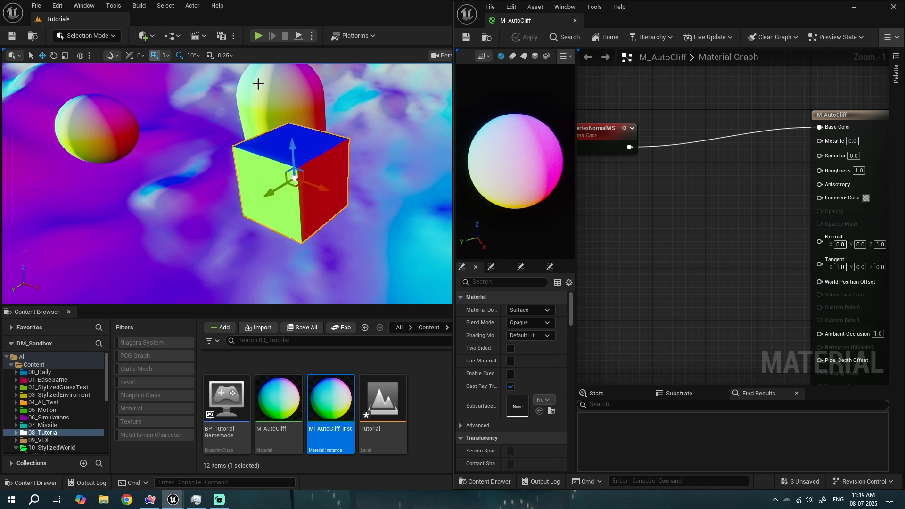
- Add a BreakOutFloat3Components node fed by the VertexNormalWS output
right_click_drag(628, 171, 636, 167)
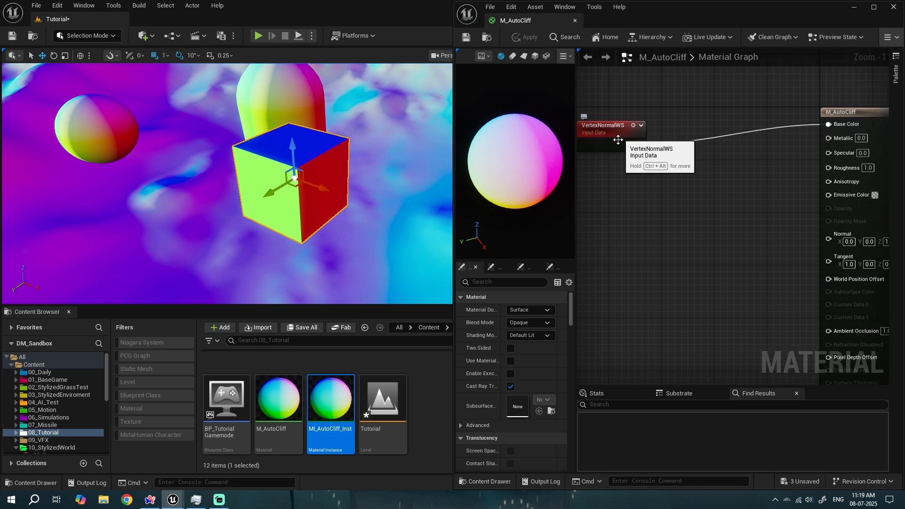
right_click_drag(614, 135, 629, 133)
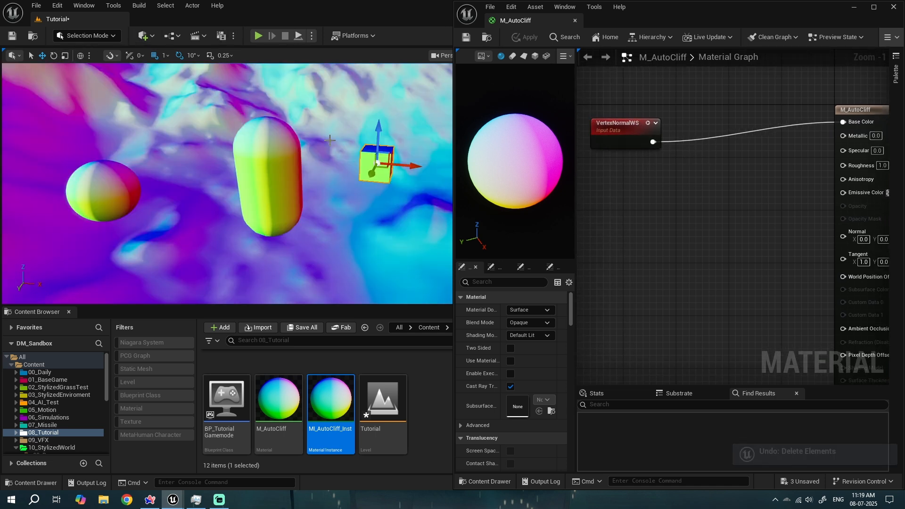
left_click(313, 212)
right_click_drag(313, 212, 315, 155)
left_click_drag(643, 146, 629, 132)
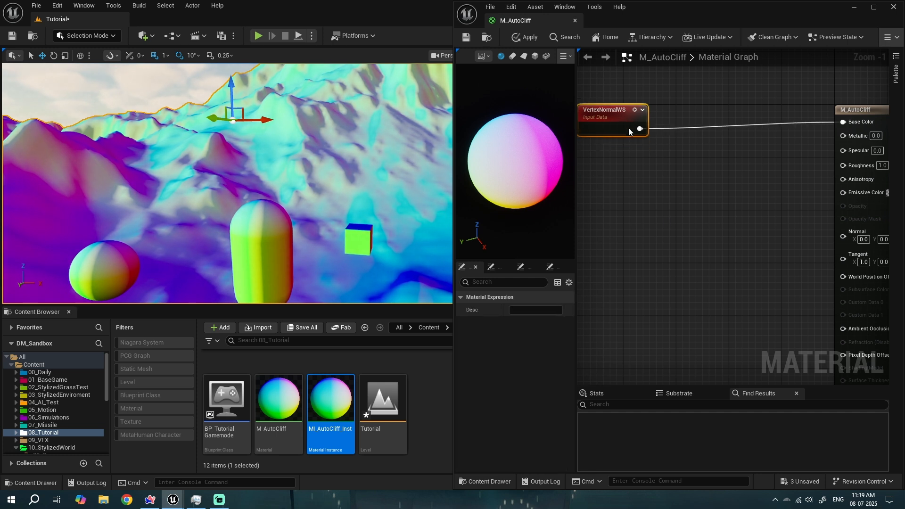
left_click_drag(685, 134, 685, 135)
type("break")
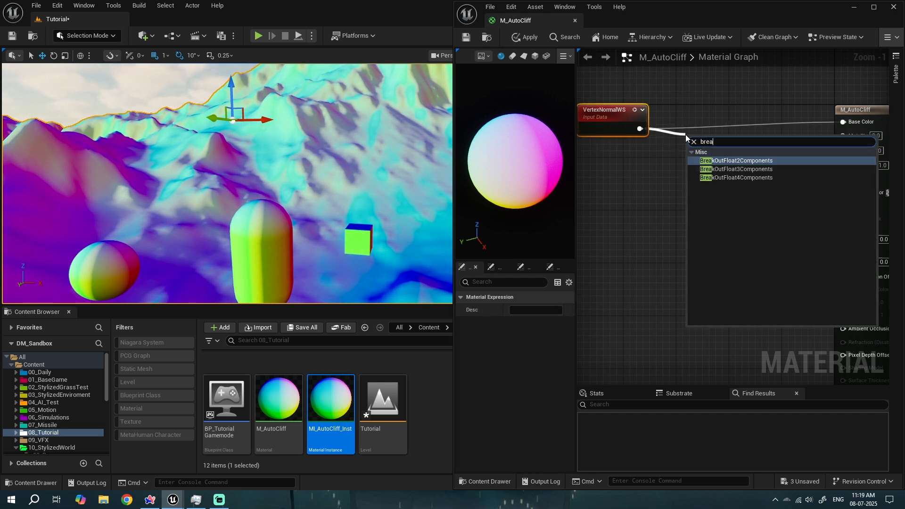
key("Down")
key("Down")
key("Up")
key("Return")
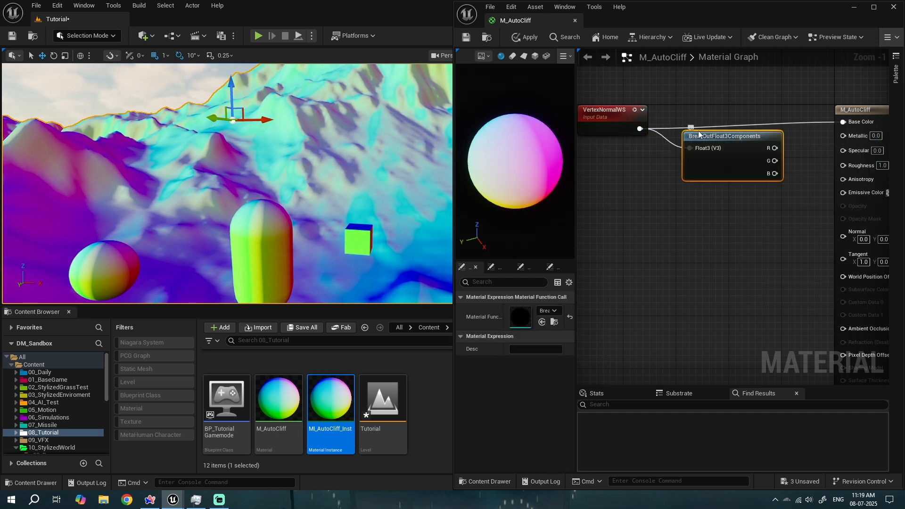
- Connect the BreakOutFloat3Components B output to Base Color and save M_AutoCliff
right_click_drag(655, 191, 594, 192)
left_click_drag(694, 129, 718, 182)
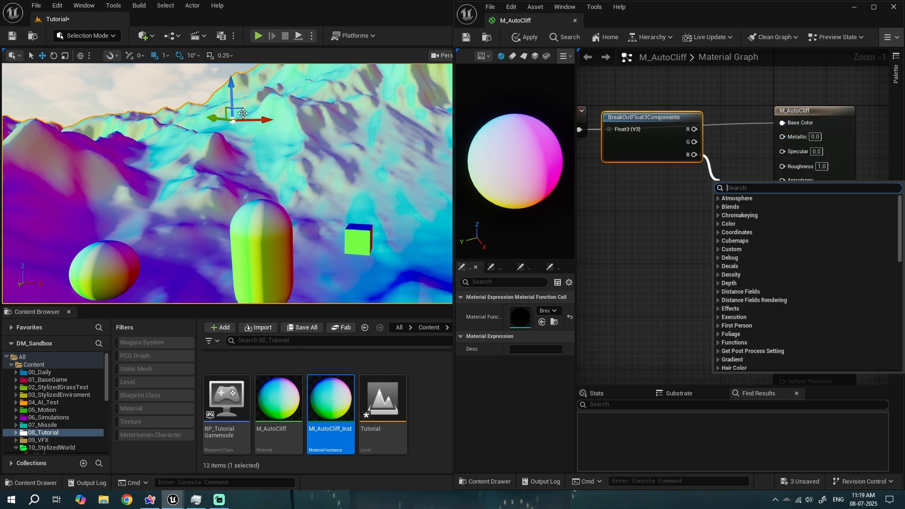
right_click_drag(208, 203, 127, 268)
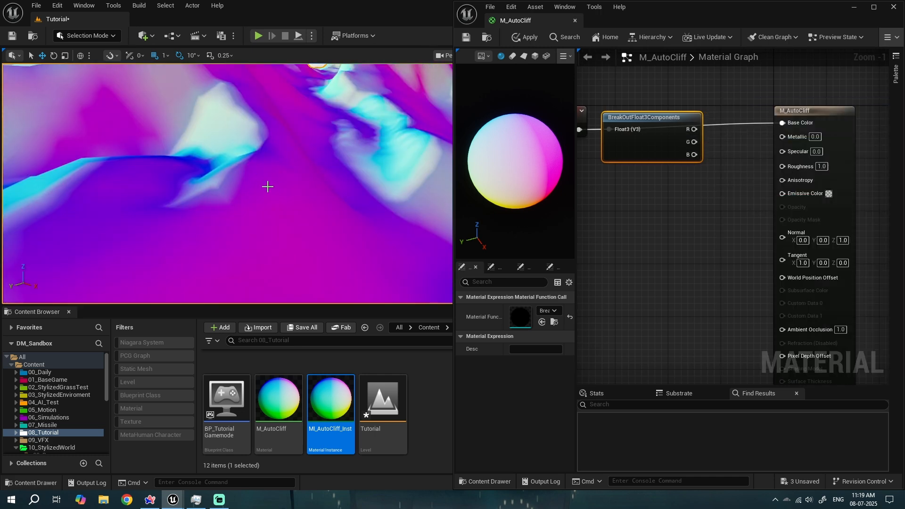
right_click_drag(267, 187, 195, 177)
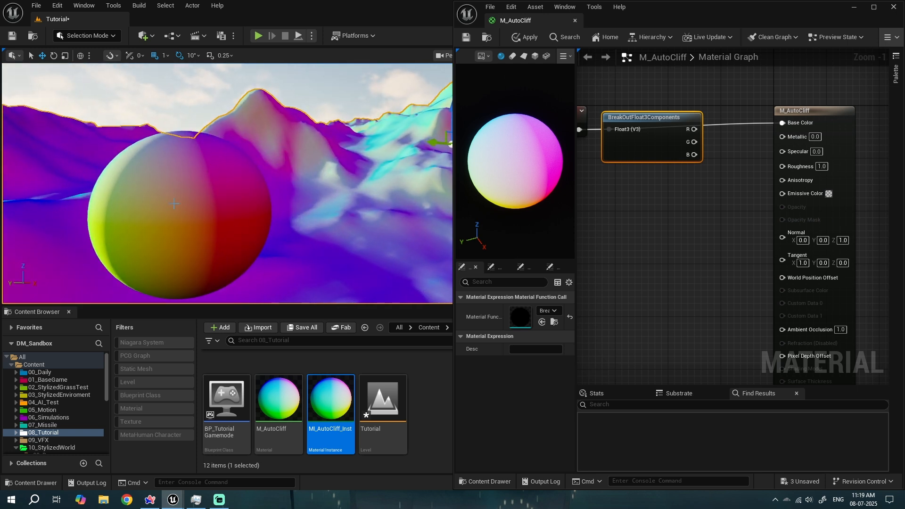
right_click_drag(217, 171, 271, 181)
right_click_drag(637, 203, 684, 214)
left_click_drag(698, 151, 692, 184)
left_click(697, 220)
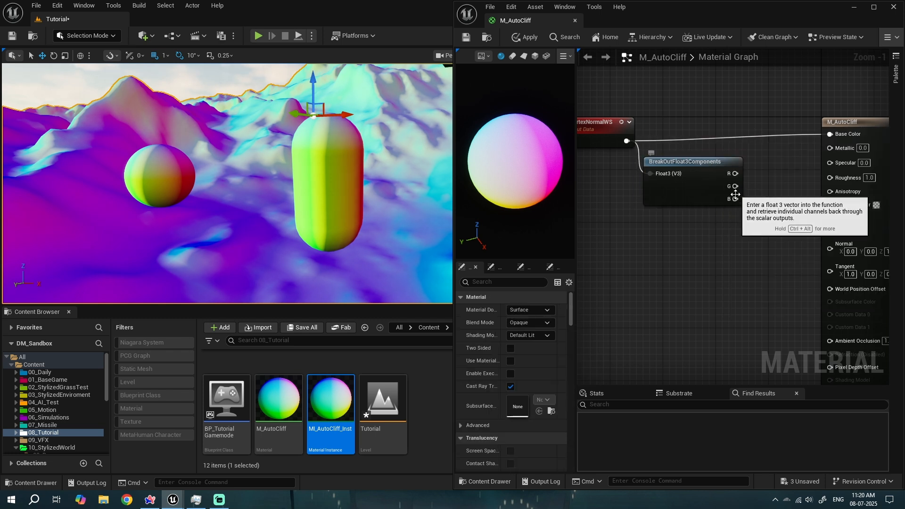
left_click_drag(735, 198, 831, 134)
left_click_drag(704, 171, 704, 131)
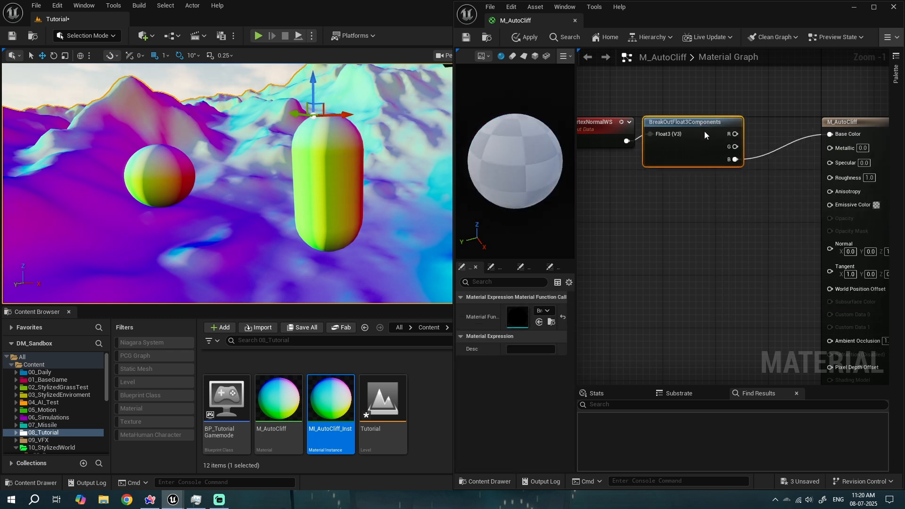
left_click(468, 38)
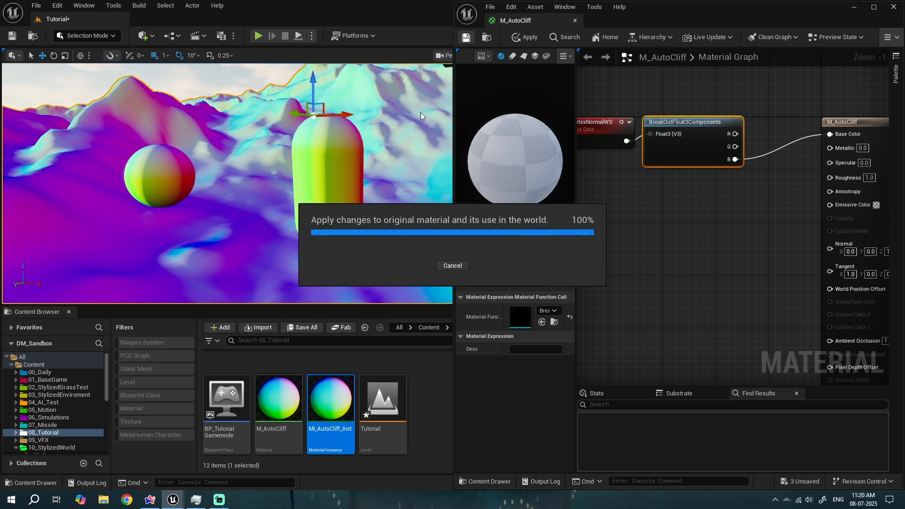
- Fly the viewport close to the sphere to inspect its blue-channel shading
key("w")
right_click_drag(346, 190, 311, 165)
key("w")
right_click_drag(184, 222, 120, 210)
key("w")
key("w")
right_click_drag(300, 136, 282, 81)
key("e")
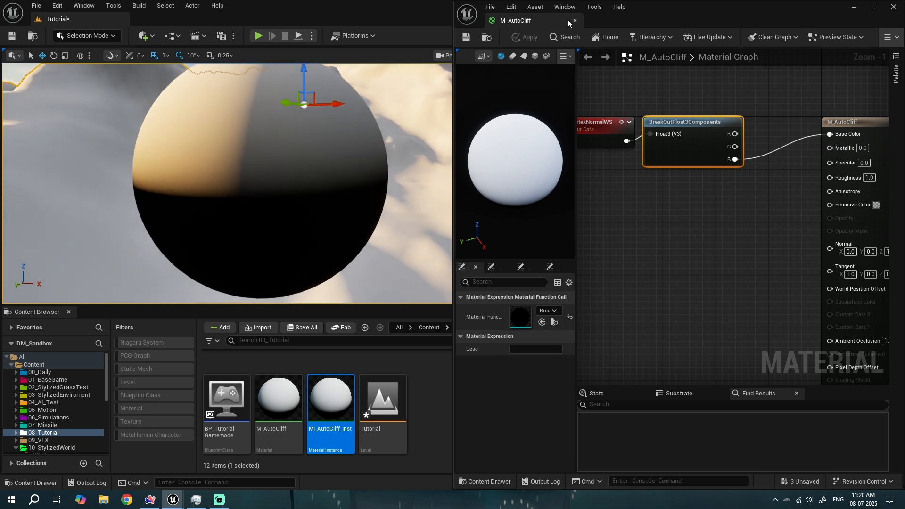
- Switch the level viewport to the Unlit view mode and inspect the sphere's shading
left_click_drag(568, 20, 674, 111)
left_click(532, 55)
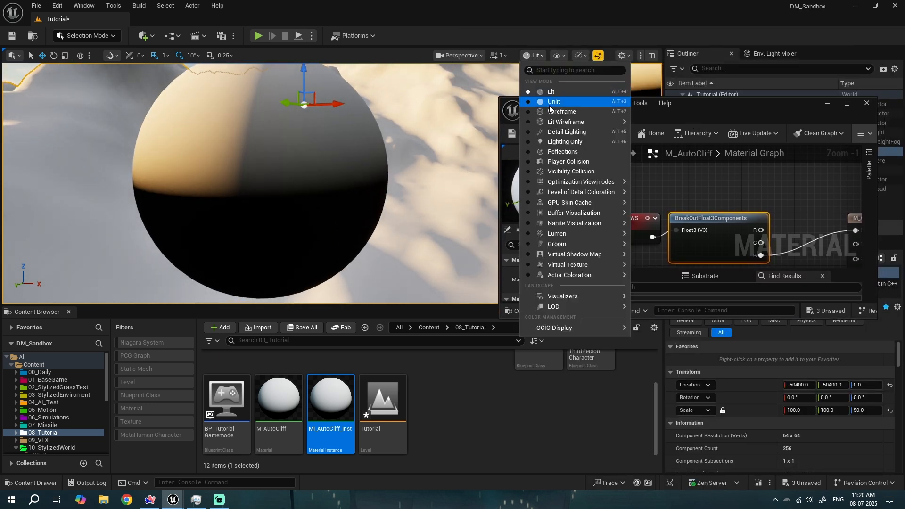
left_click(550, 105)
right_click_drag(248, 111, 248, 85)
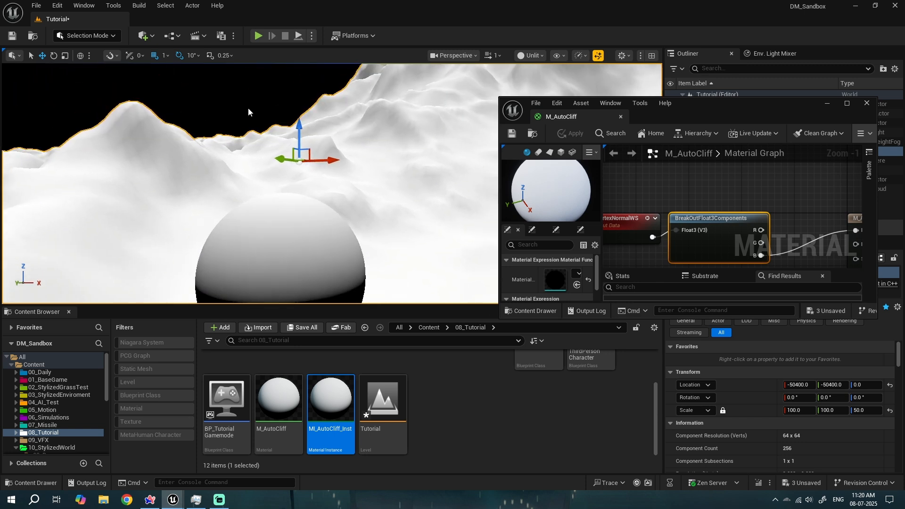
left_click(249, 112)
right_click_drag(274, 138, 284, 173)
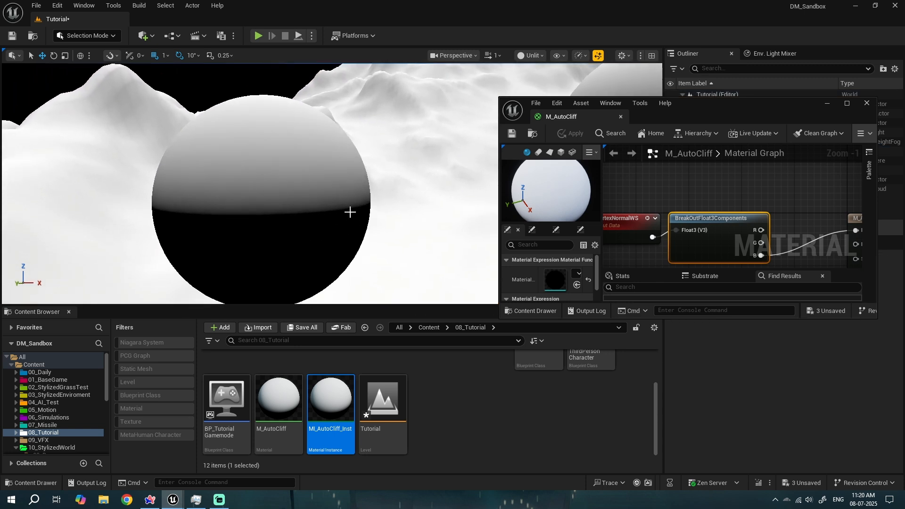
right_click_drag(349, 212, 326, 228)
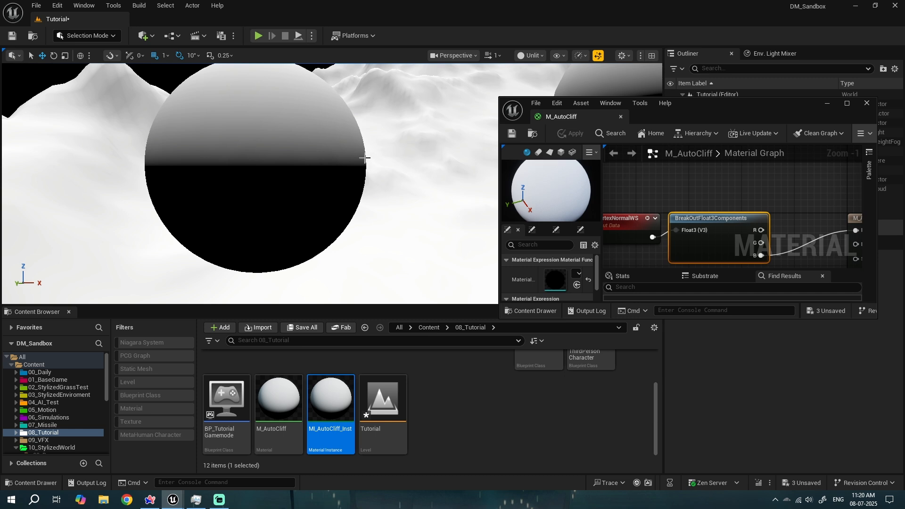
right_click_drag(328, 95, 308, 102)
key("s")
key("super+Right")
scroll(660, 211, "down", 1)
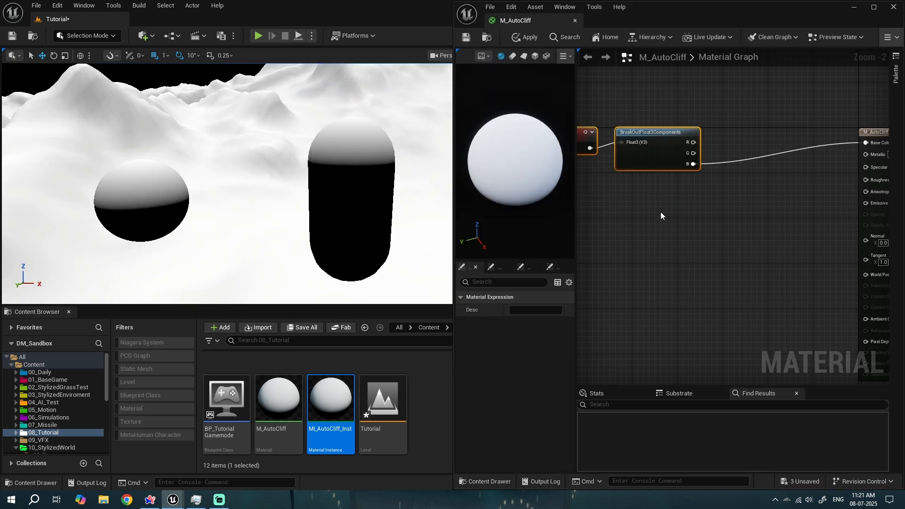
- Examine the landscape and meshes in the Unlit viewport from different angles
right_click_drag(660, 211, 700, 193)
left_click_drag(699, 193, 604, 113)
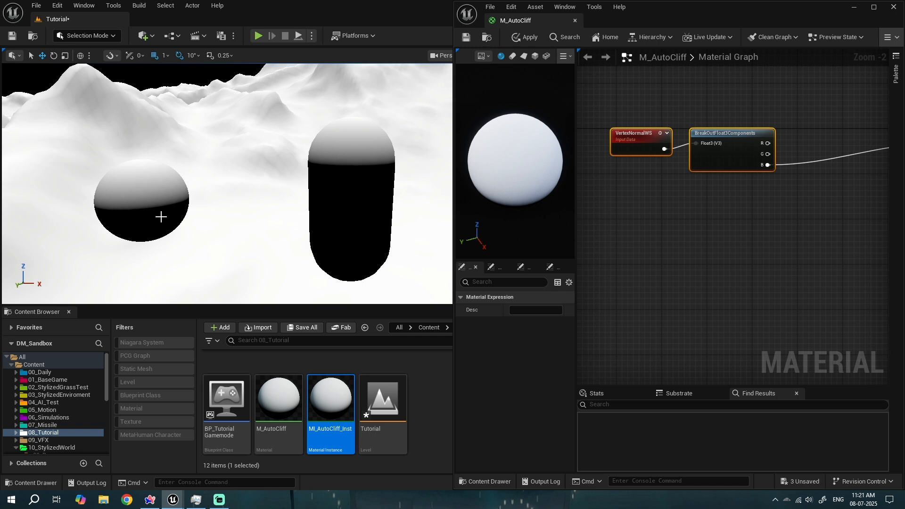
right_click_drag(722, 204, 609, 217)
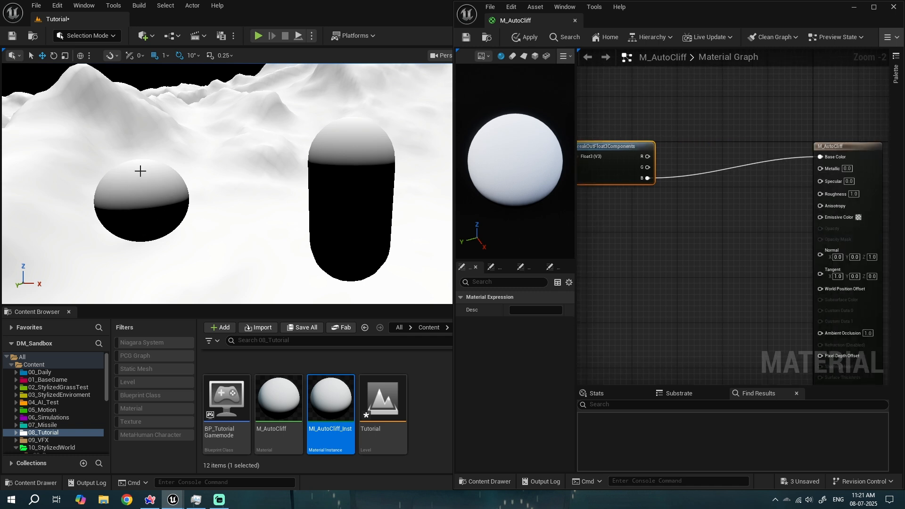
right_click_drag(140, 171, 250, 231)
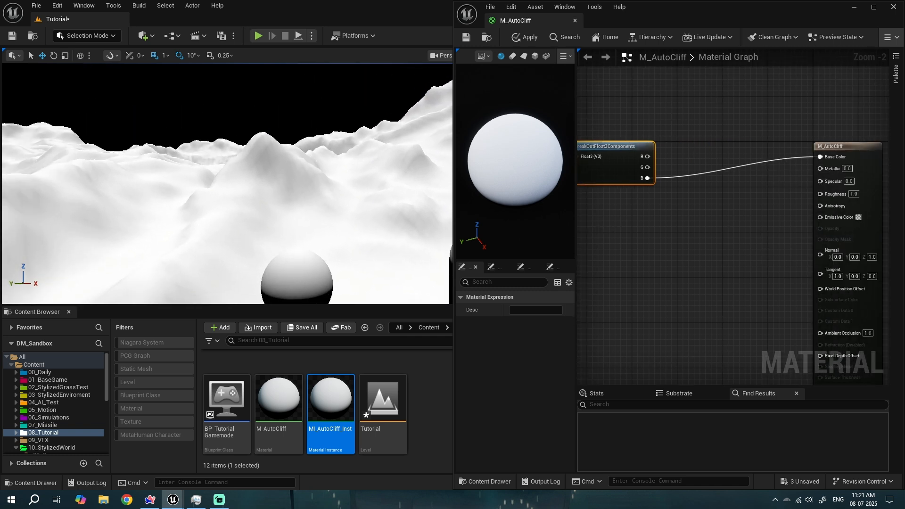
key("w")
right_click_drag(301, 210, 349, 236)
mouse_move(236, 188)
right_mouse_down()
mouse_move(212, 194)
mouse_move(235, 195)
right_mouse_up()
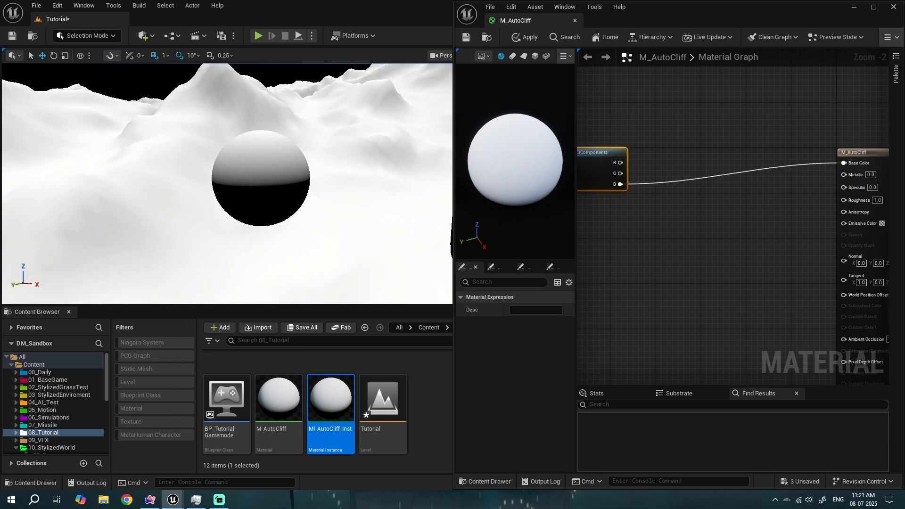
key("w")
key("s")
key("s")
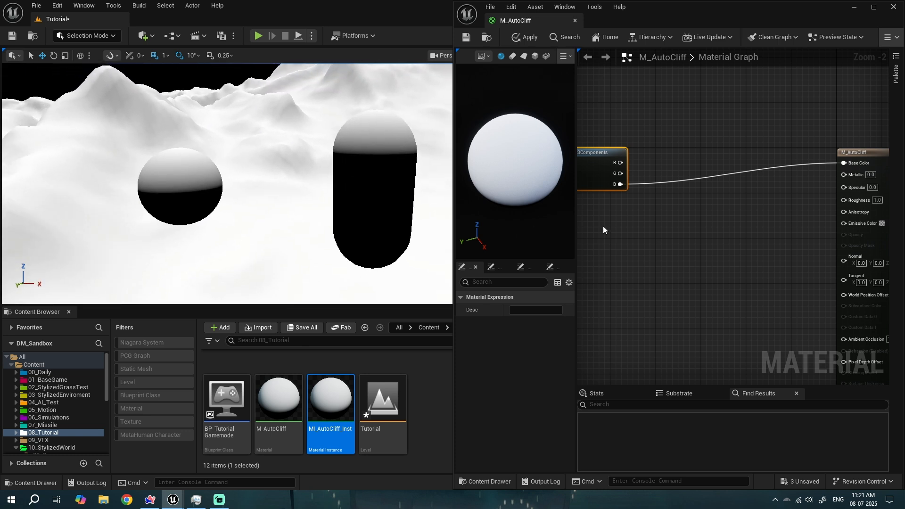
- Add a Lerp node and connect the B output to its Alpha input
left_click(692, 178)
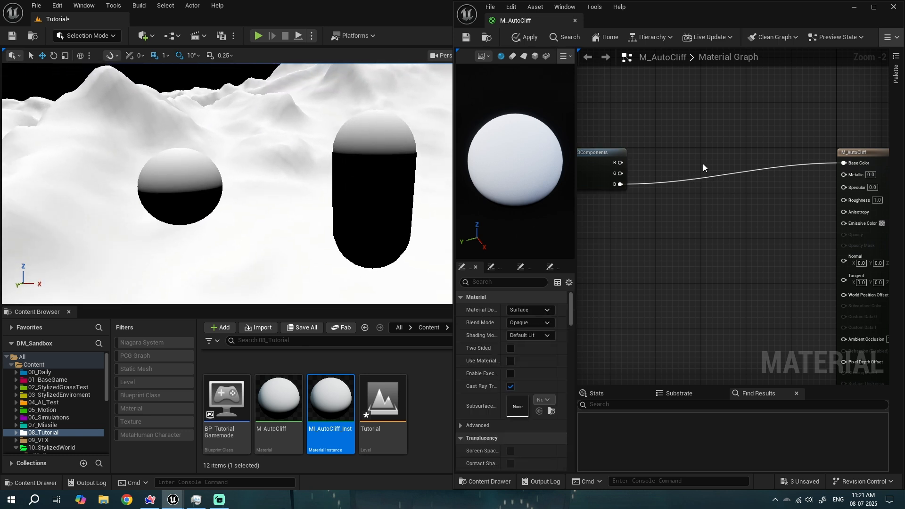
right_click_drag(703, 165, 654, 154)
left_click(745, 150)
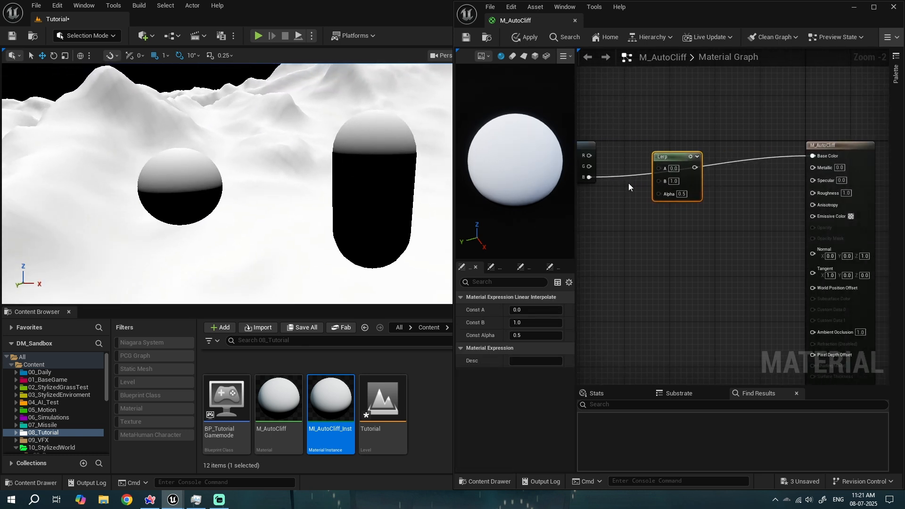
left_click_drag(674, 168, 691, 194)
scroll(691, 193, "up", 2)
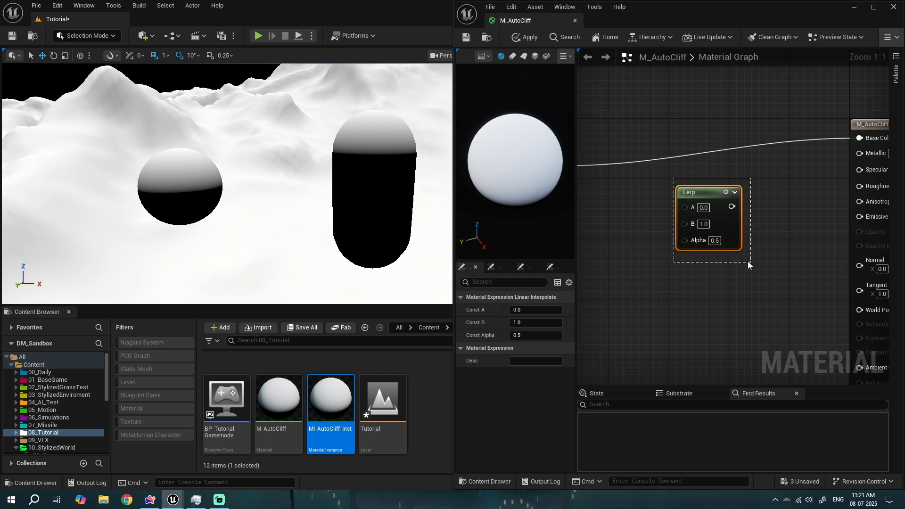
left_click_drag(748, 264, 744, 253)
right_click_drag(742, 256, 675, 252)
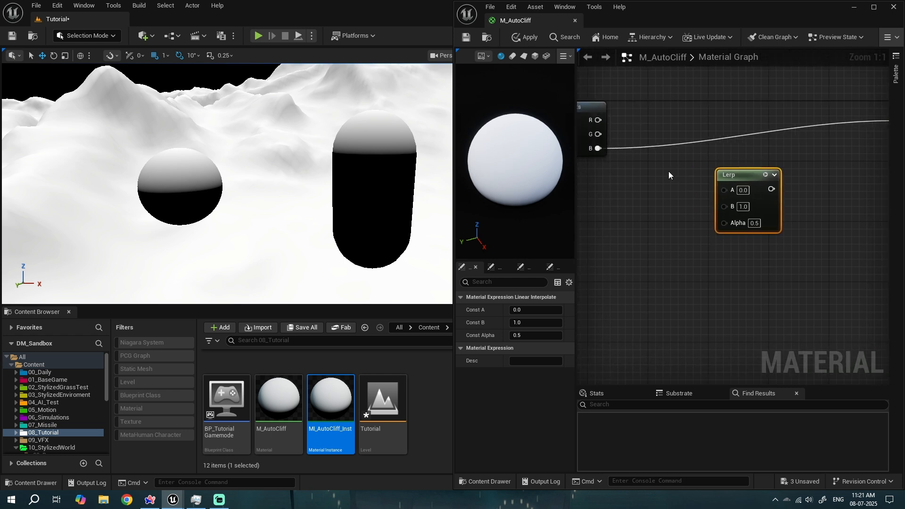
right_click_drag(600, 161, 640, 151)
left_click_drag(639, 139, 764, 213)
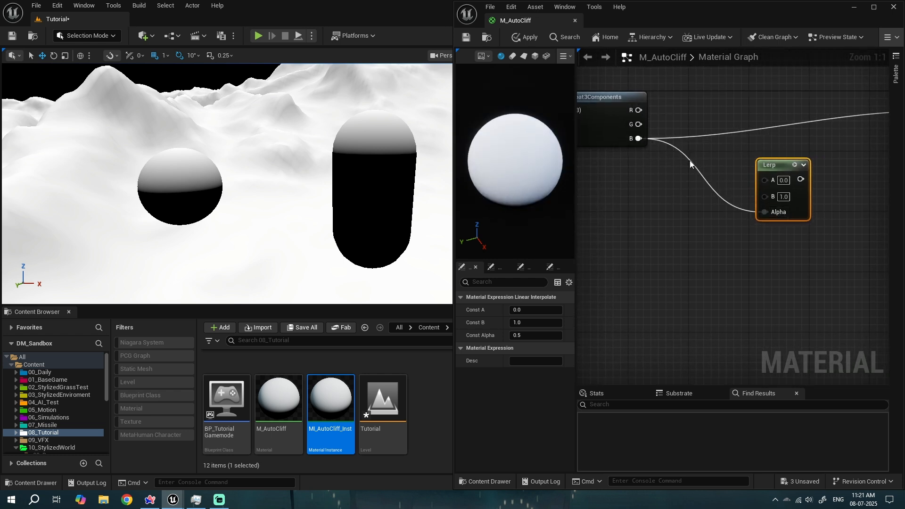
- Connect the Lerp output to Base Color and rearrange the nodes in the graph
right_click_drag(689, 160, 631, 137)
right_click_drag(725, 161, 665, 168)
left_click_drag(684, 161, 824, 175)
right_click_drag(708, 223, 845, 212)
left_click_drag(803, 132, 802, 145)
right_click_drag(665, 239, 844, 221)
left_click_drag(844, 220, 584, 123)
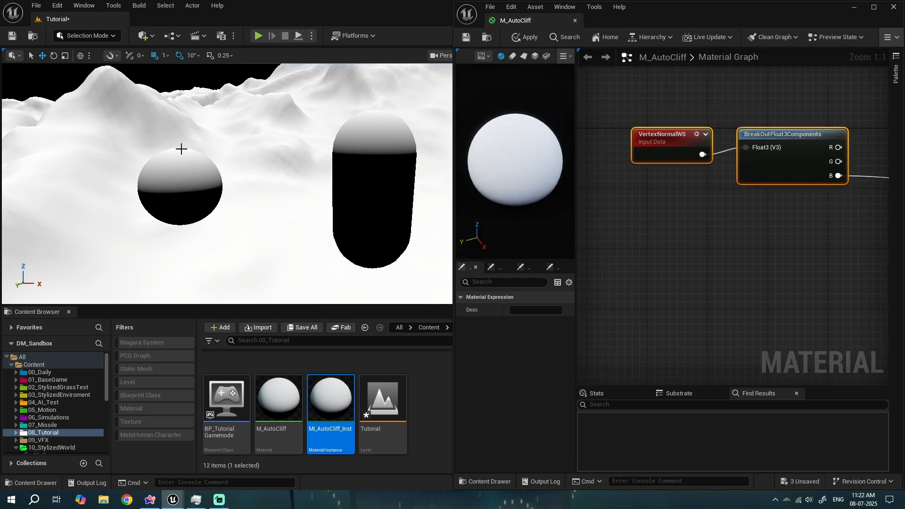
right_click_drag(721, 233, 507, 294)
left_click_drag(777, 197, 791, 121)
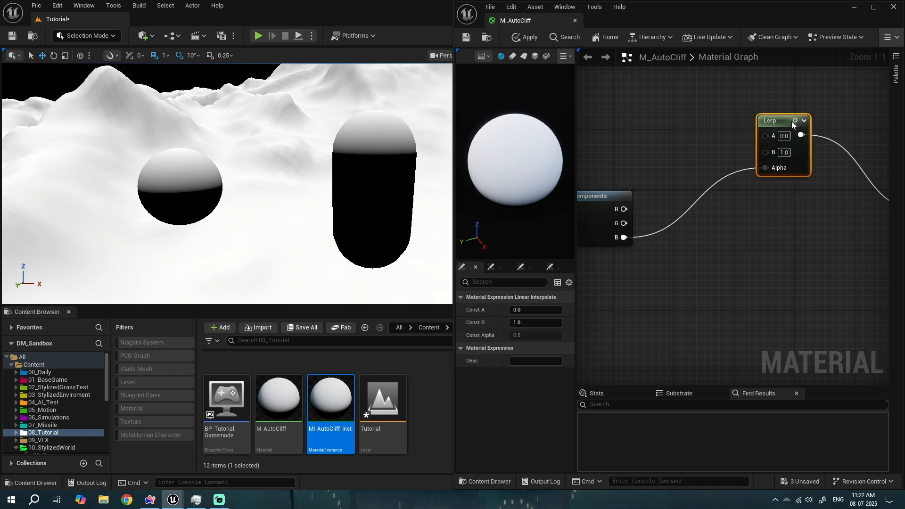
- Promote the Lerp's A input to a scalar parameter named Height Min
right_click(639, 115)
left_click(718, 83)
right_click(777, 134)
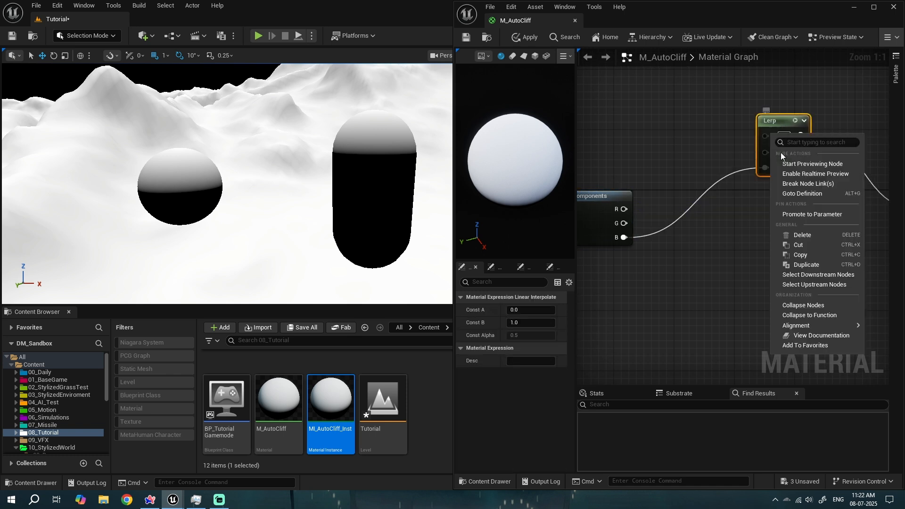
left_click(804, 215)
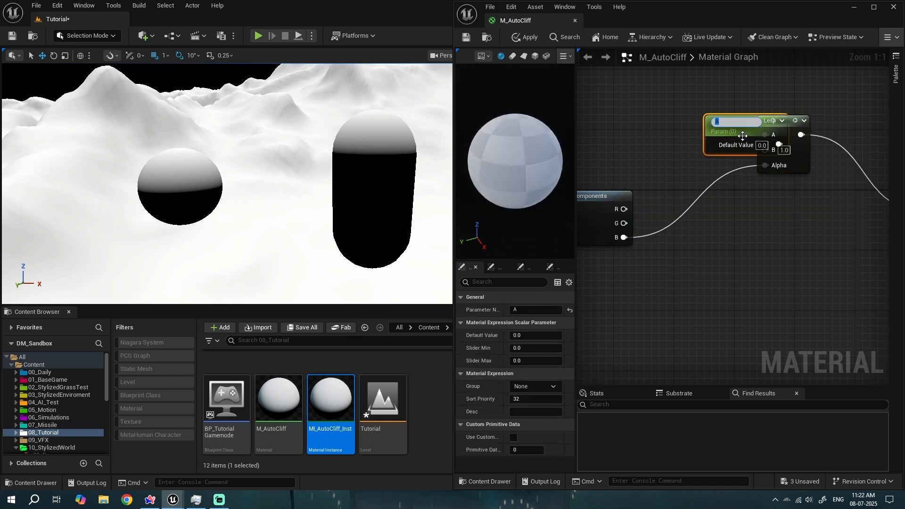
left_click_drag(736, 134, 626, 109)
double_click(627, 106)
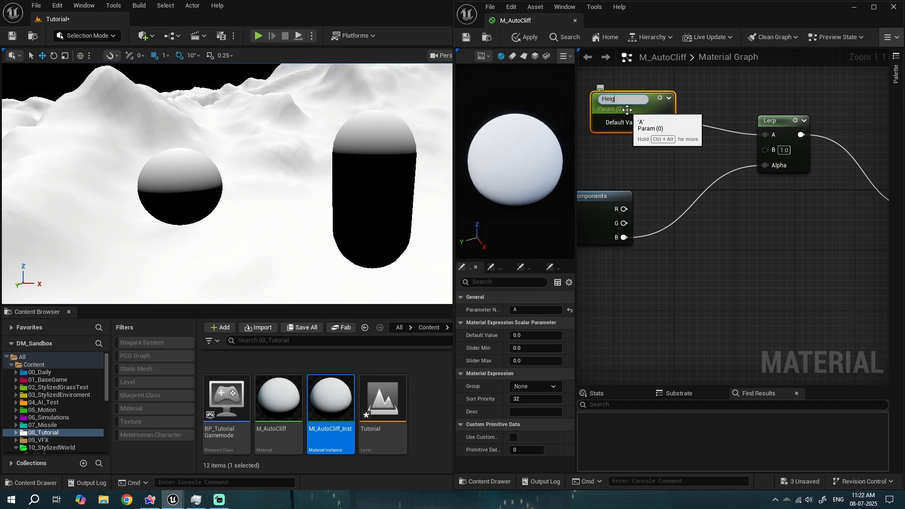
type("Height Min")
key("Return")
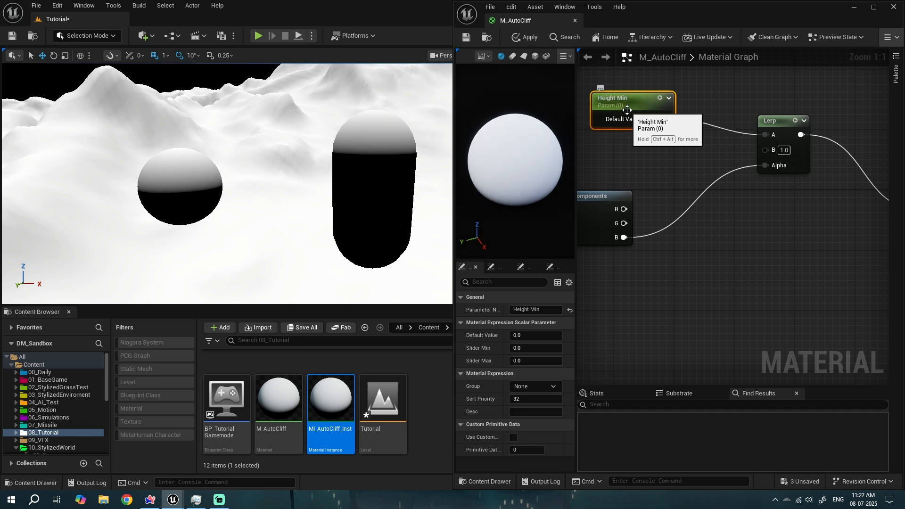
- Duplicate the parameter, rename the copy Height Max and connect it to the Lerp's B input
key("ctrl+d")
double_click(627, 145)
type("Height Max")
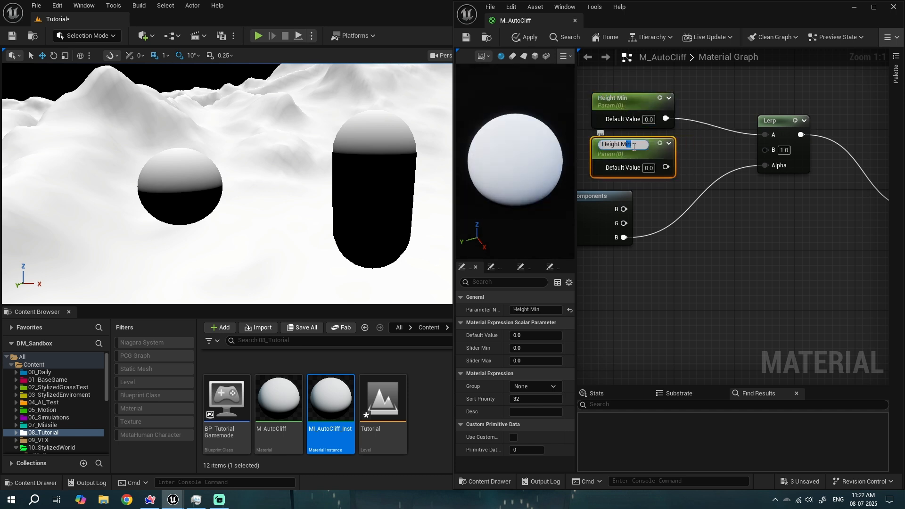
left_click(714, 145)
left_click_drag(665, 164, 766, 149)
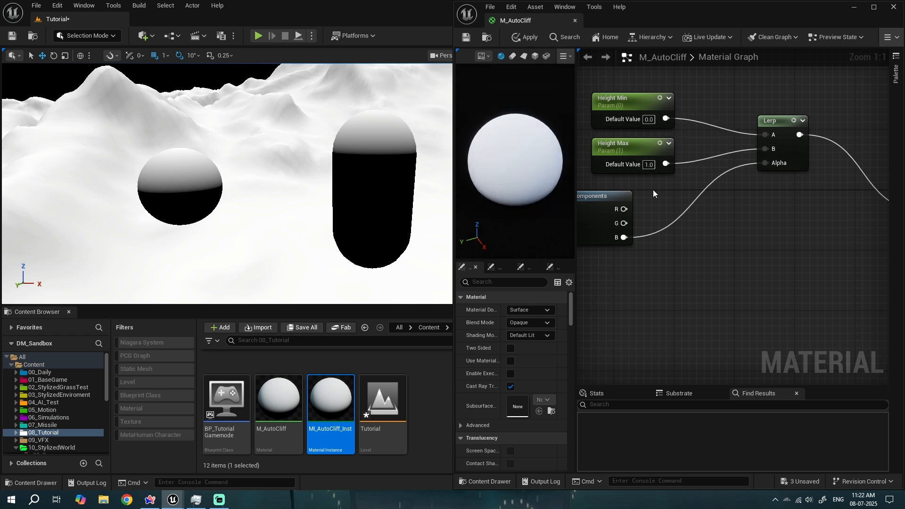
- Apply the material and try Height Max values of 5 and 1
left_click(524, 37)
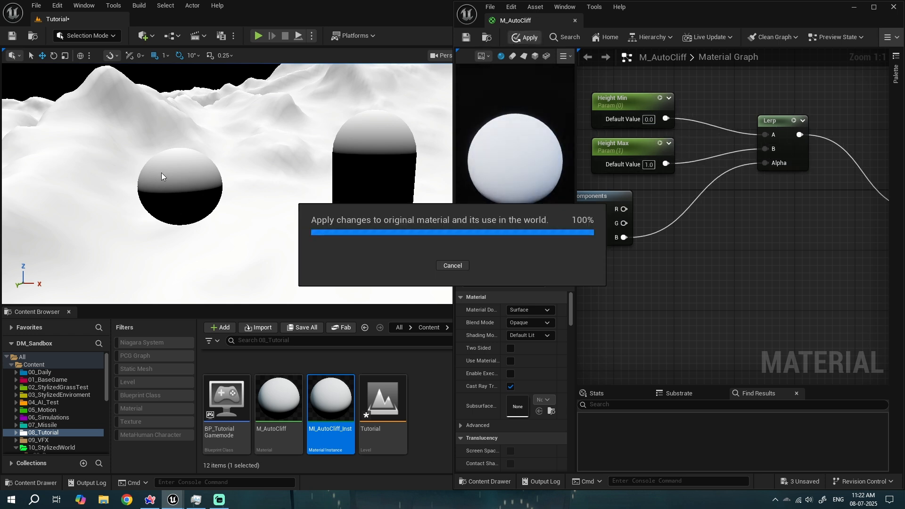
key("s")
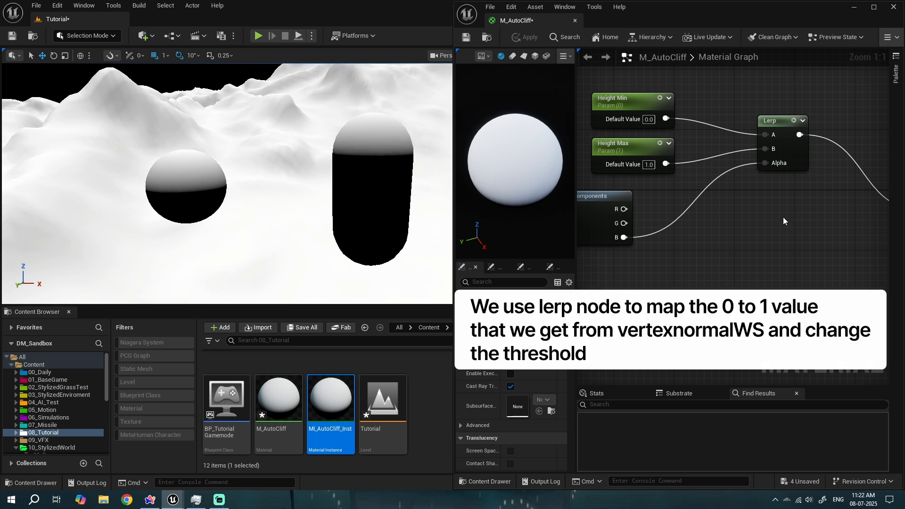
right_click_drag(669, 174, 678, 175)
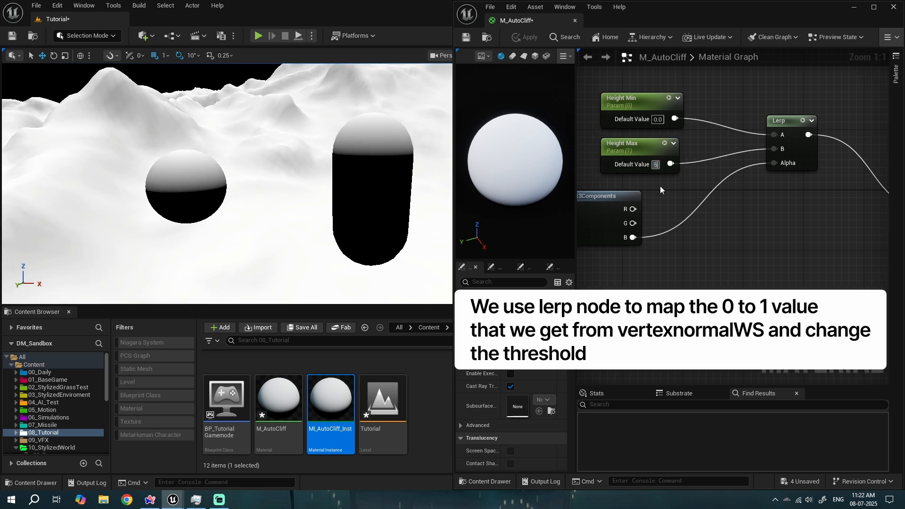
key("Return")
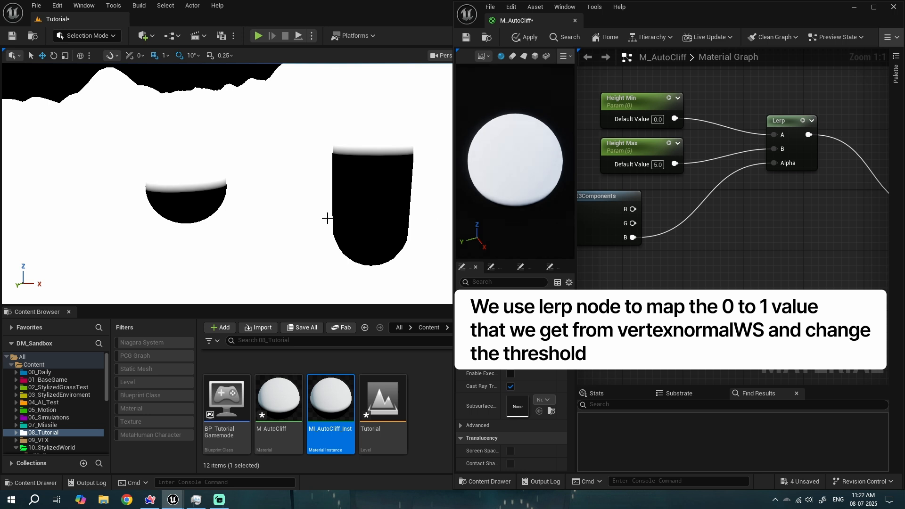
type("1")
key("Return")
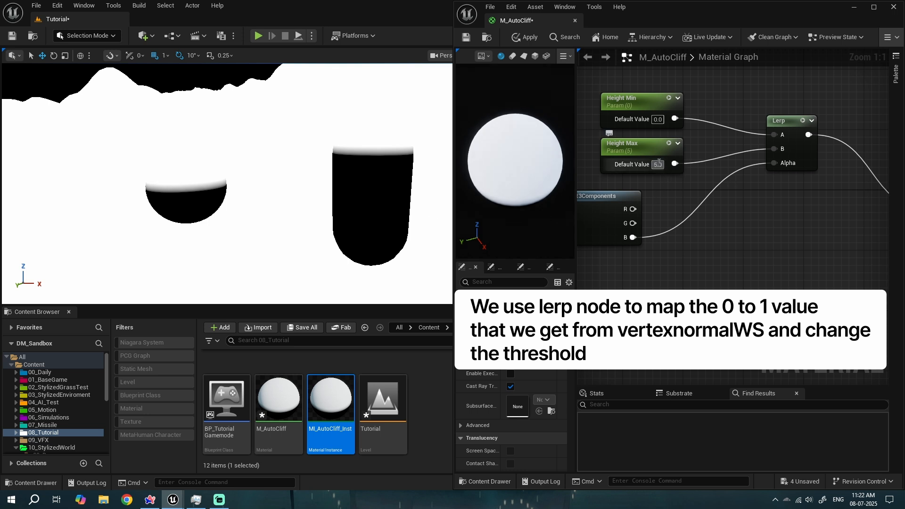
- Set Height Min's default value to -5
left_click(658, 121)
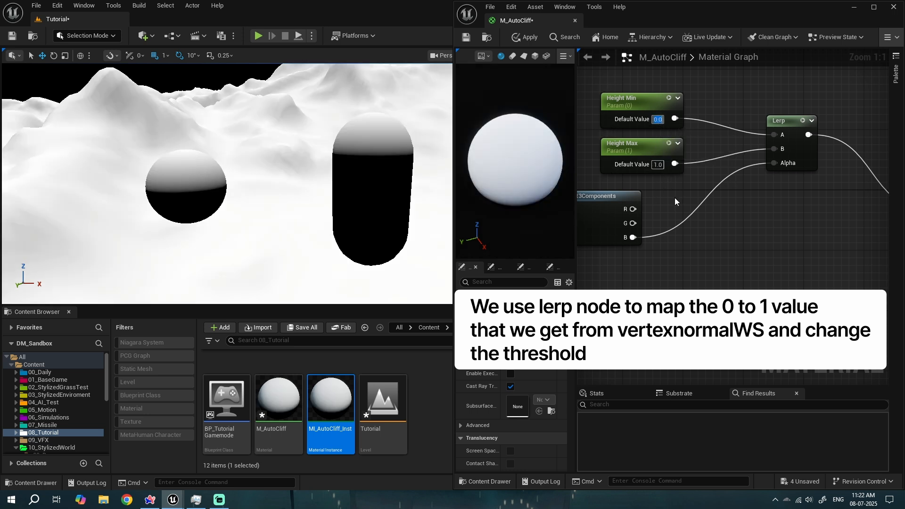
type("5")
key("Return")
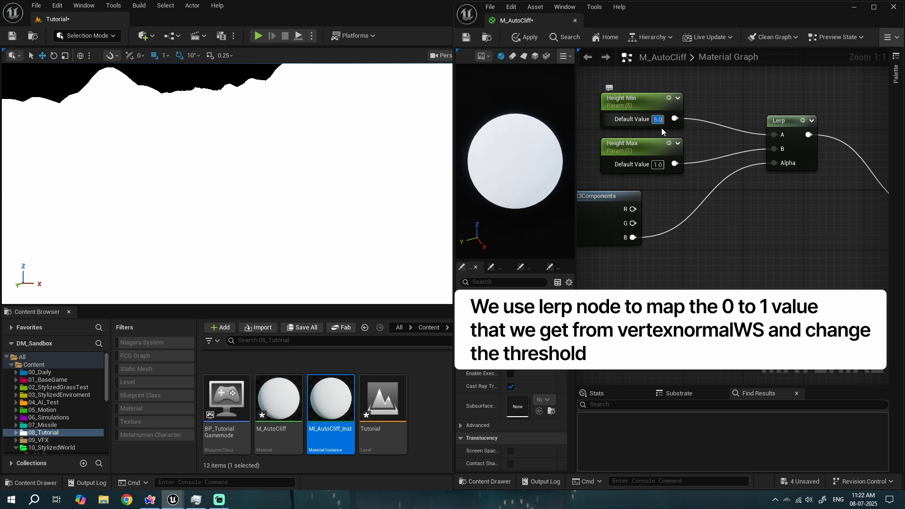
type("-5")
key("Return")
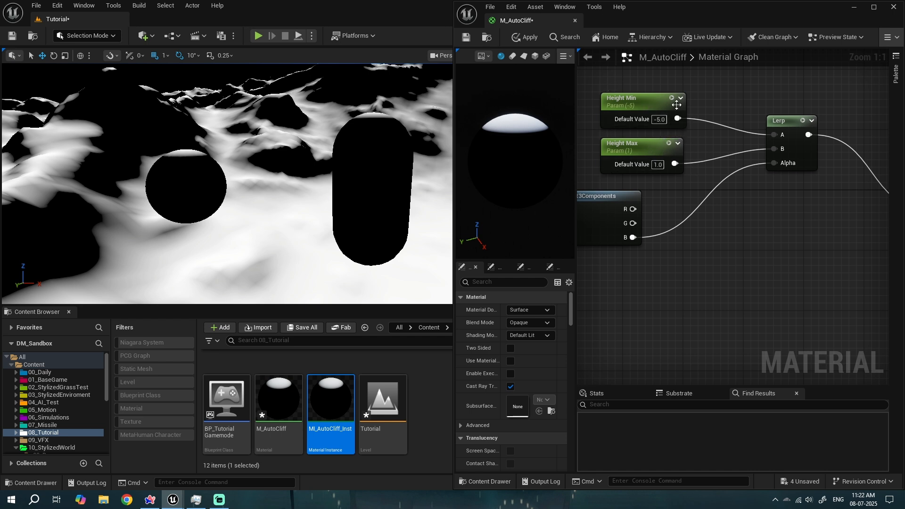
- Reconnect the normal's B channel to the Lerp Alpha and set Height Max's default value to 5
left_click_drag(688, 165, 787, 158)
left_click(625, 141)
left_click(627, 100)
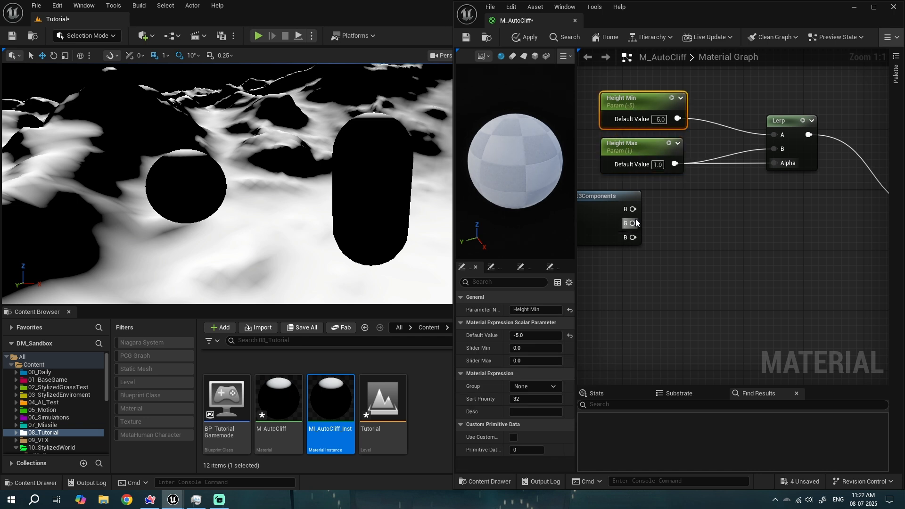
mouse_move(632, 238)
left_mouse_down()
mouse_move(776, 175)
mouse_move(779, 164)
left_mouse_up()
right_click(687, 208)
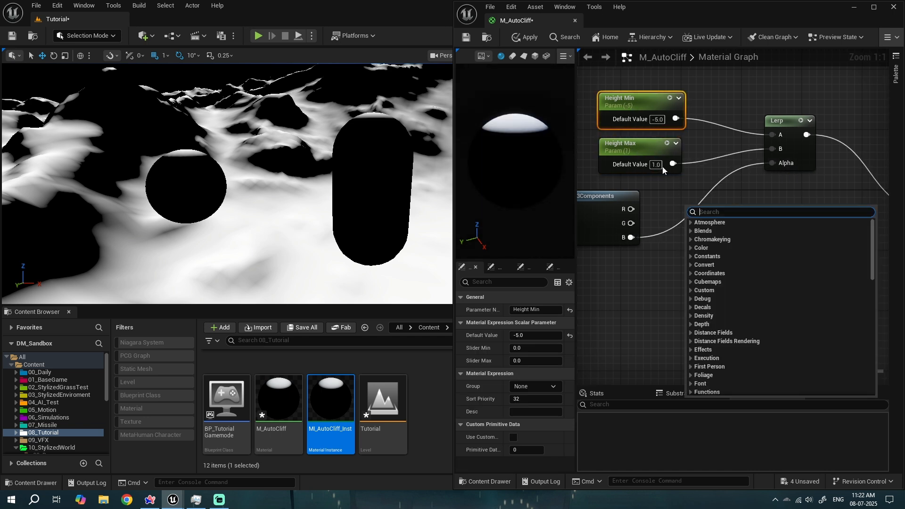
left_click(656, 164)
type("5")
left_click(683, 215)
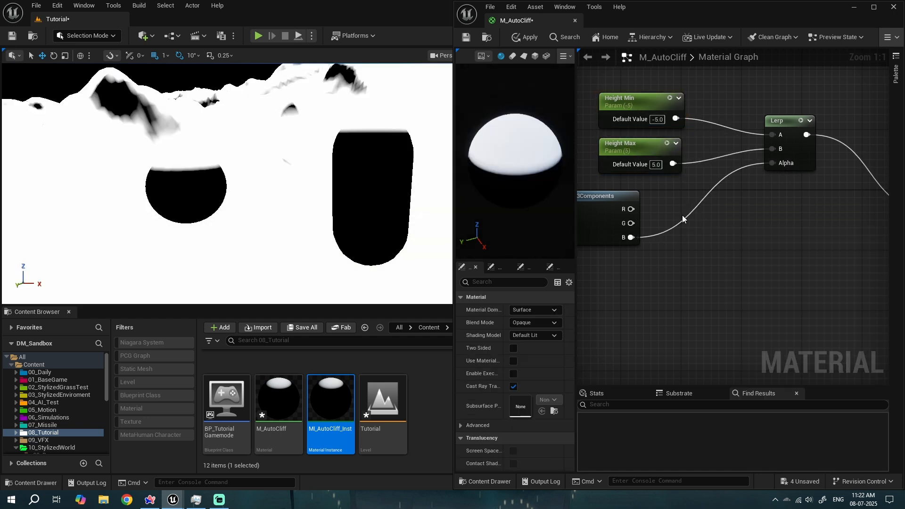
- Open the material instance MI_AutoCliff_Inst in its own floating window
key("s")
mouse_move(226, 184)
right_mouse_down()
mouse_move(212, 196)
mouse_move(155, 199)
mouse_move(176, 179)
mouse_move(193, 199)
mouse_move(222, 184)
right_mouse_up()
key("w")
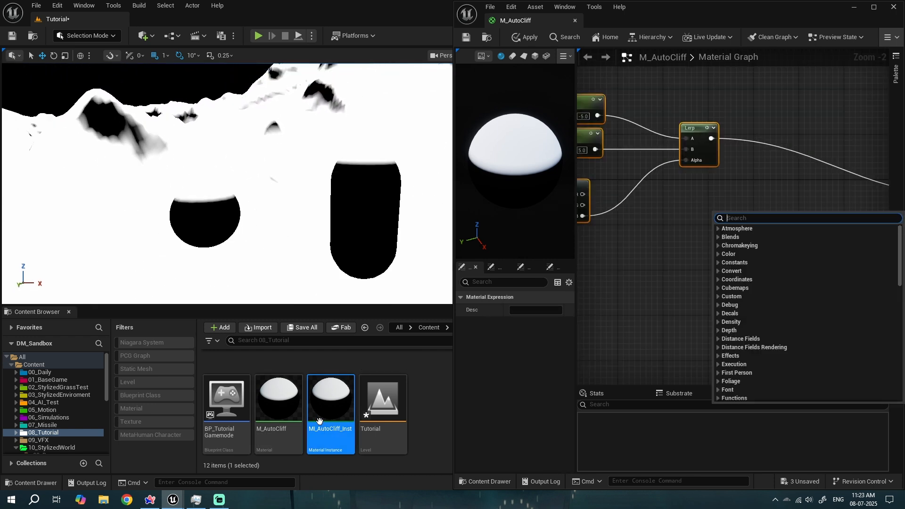
left_click(319, 421)
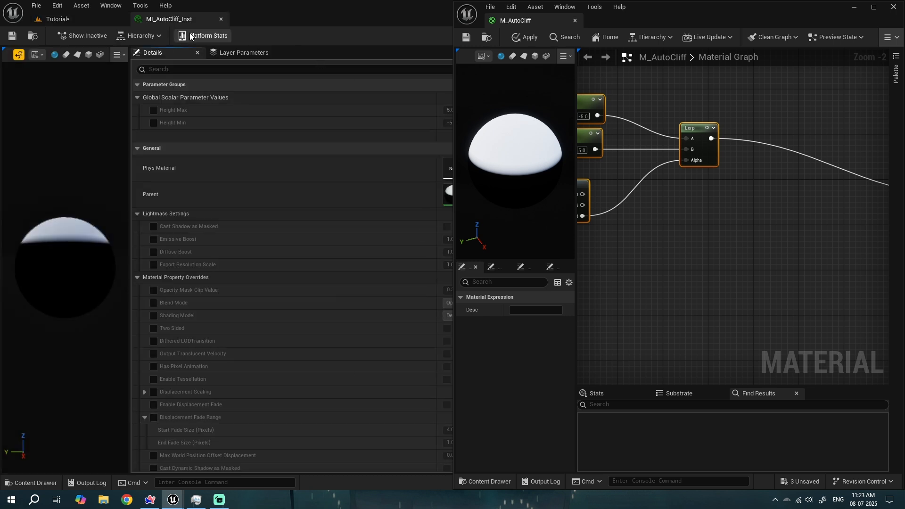
left_click_drag(176, 22, 516, 100)
left_click_drag(587, 86, 496, 270)
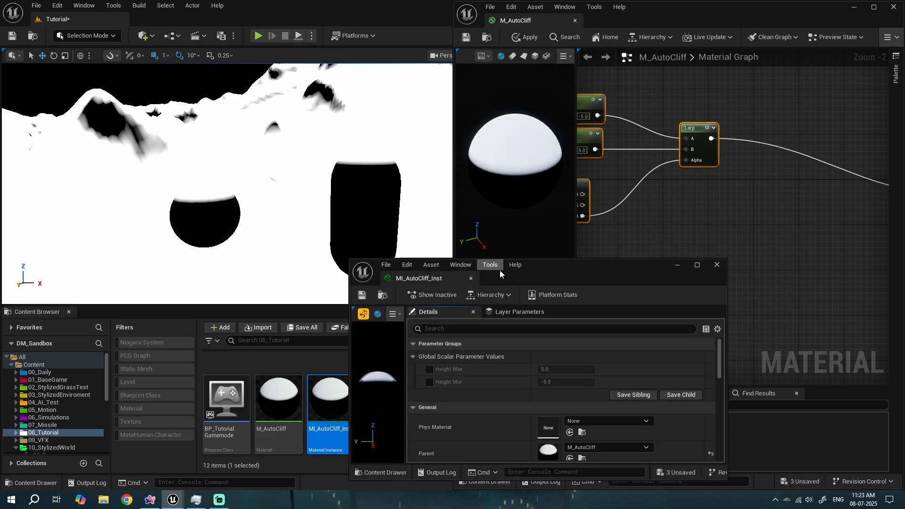
- Move the instance window aside and enable the Height Max and Height Min parameter overrides
right_click_drag(604, 173, 691, 207)
right_click(641, 141)
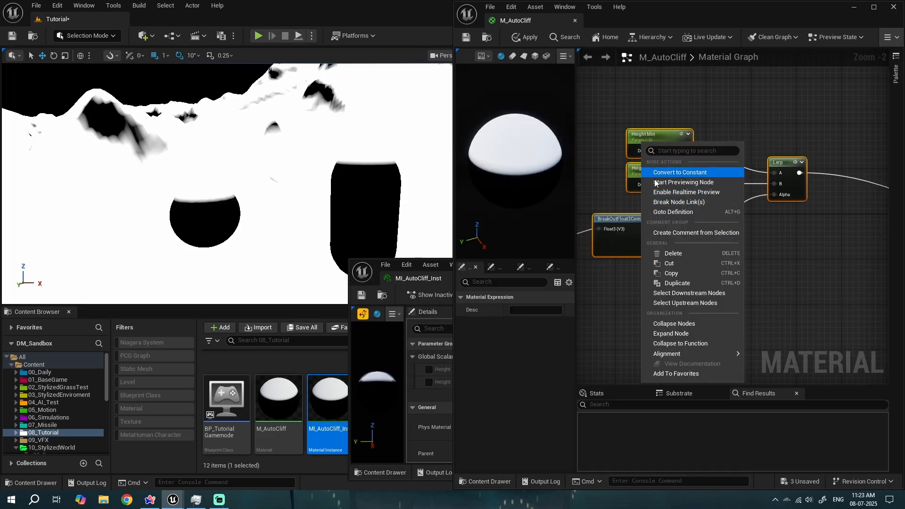
left_click(612, 330)
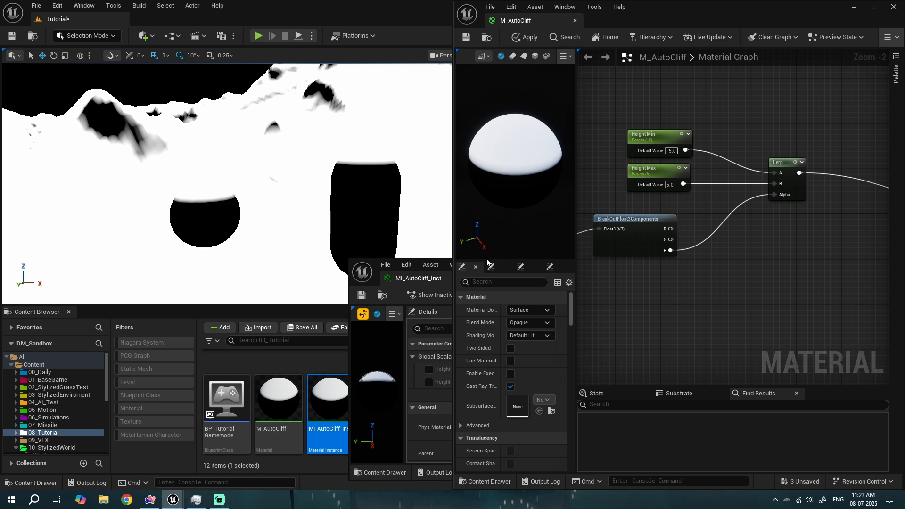
left_click_drag(431, 276, 531, 118)
key("w")
mouse_move(290, 226)
right_mouse_down()
mouse_move(250, 234)
mouse_move(221, 207)
mouse_move(291, 227)
right_mouse_up()
left_click(529, 224)
left_click(529, 212)
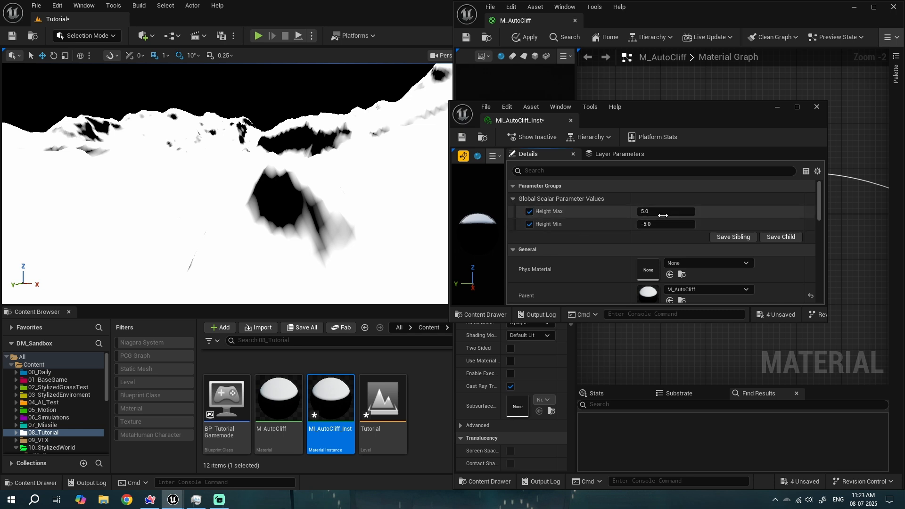
- Adjust the instance's Height Max to about 5.9 and Height Min to about -8.3 while checking the landscape
mouse_move(666, 211)
left_mouse_down()
mouse_move(646, 211)
mouse_move(668, 212)
mouse_move(654, 212)
mouse_move(678, 224)
mouse_move(660, 224)
mouse_move(663, 211)
left_mouse_up()
mouse_move(664, 224)
left_mouse_down()
mouse_move(671, 211)
mouse_move(661, 224)
left_mouse_up()
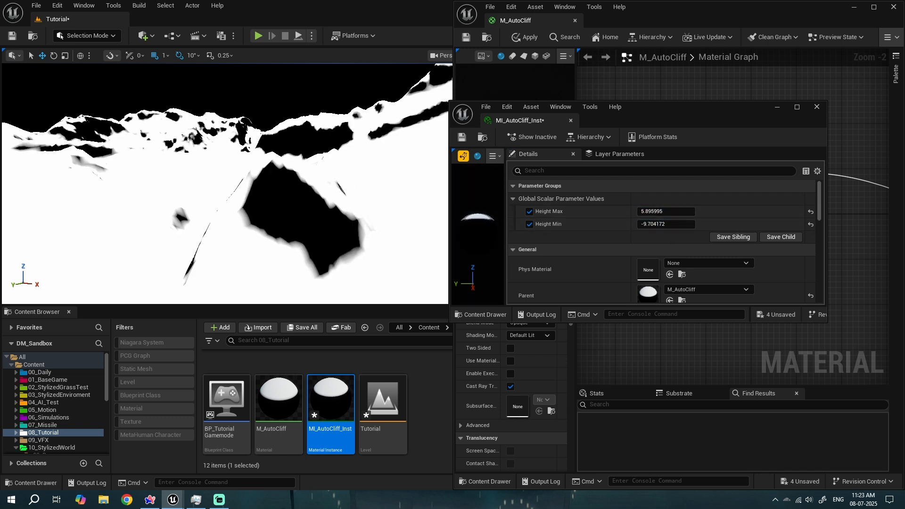
right_click_drag(301, 174, 236, 193)
mouse_move(663, 224)
left_mouse_down()
mouse_move(650, 224)
mouse_move(672, 223)
left_mouse_up()
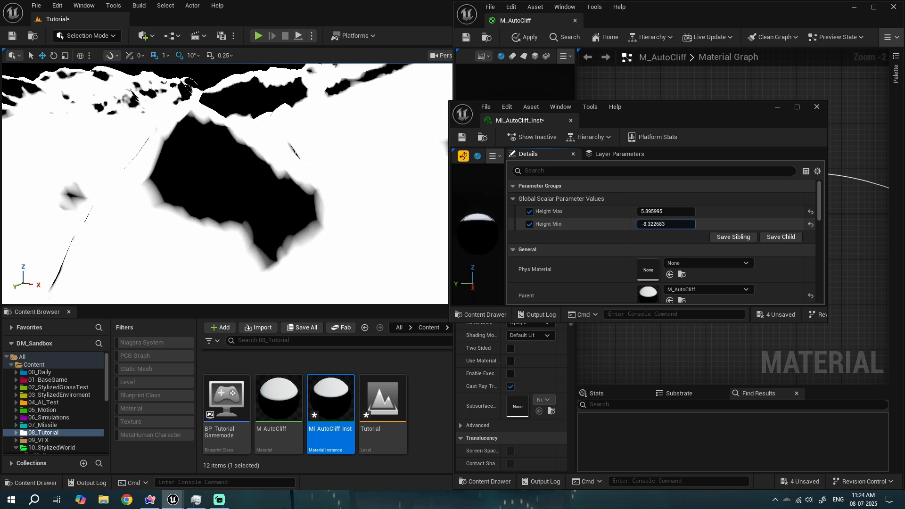
- Close the instance window and insert a Saturate node after the Lerp output
left_click(819, 110)
scroll(763, 223, "down", 6)
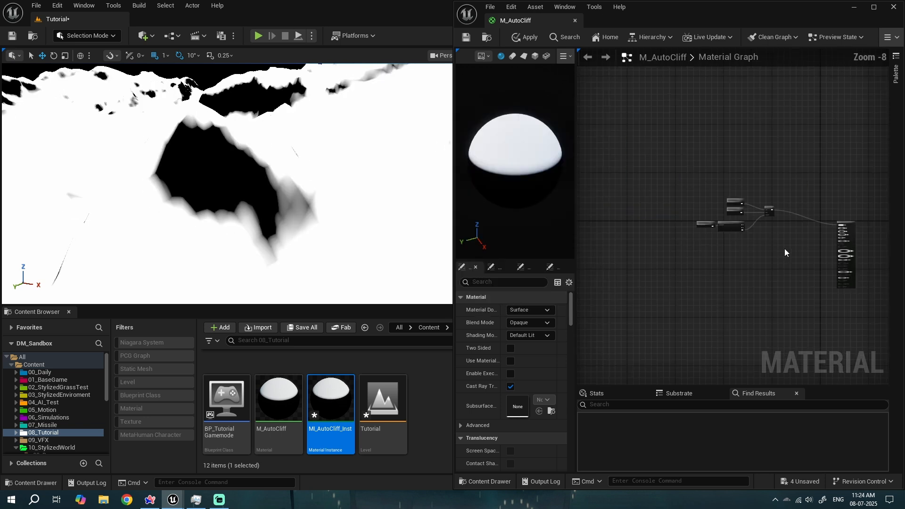
right_click_drag(784, 248, 672, 235)
scroll(672, 234, "up", 6)
right_click_drag(688, 194, 662, 196)
left_click_drag(605, 108, 641, 133)
type("sat")
key("Return")
right_click_drag(626, 168, 745, 220)
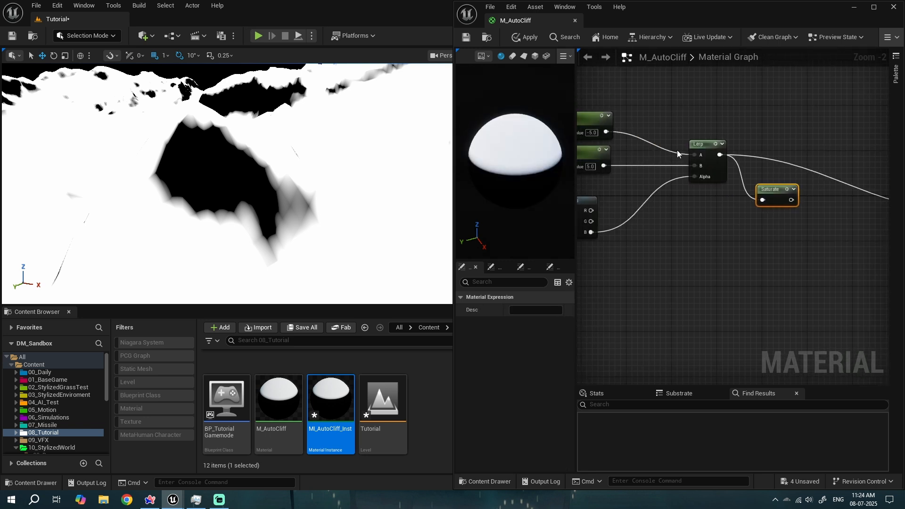
right_click_drag(624, 138, 687, 132)
right_click_drag(660, 165, 632, 163)
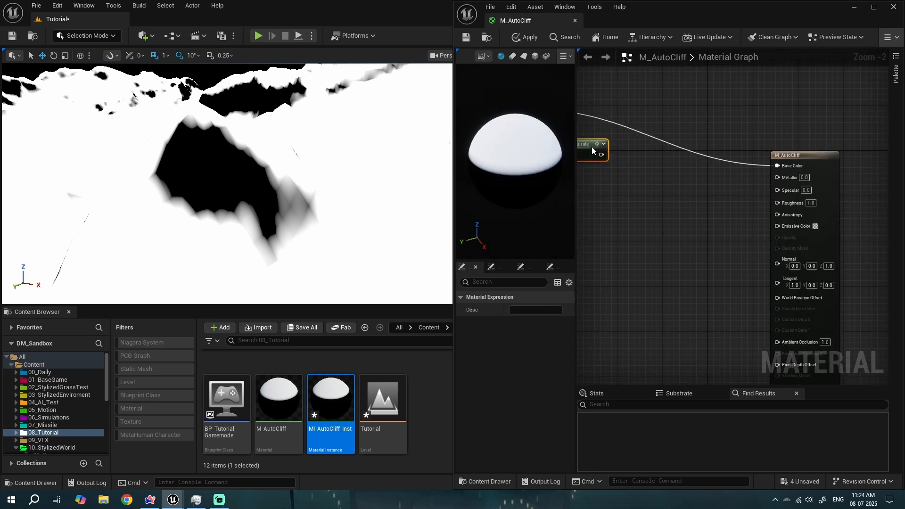
- Connect the Saturate output to Base Color and apply the material
left_click_drag(602, 154, 780, 166)
right_click_drag(630, 197, 762, 191)
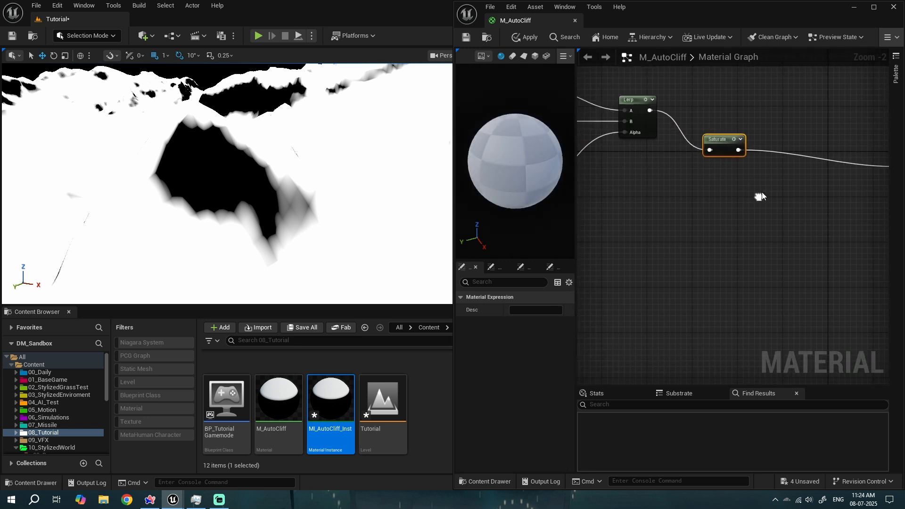
left_click(526, 38)
scroll(688, 205, "down", 2)
scroll(689, 199, "up", 3)
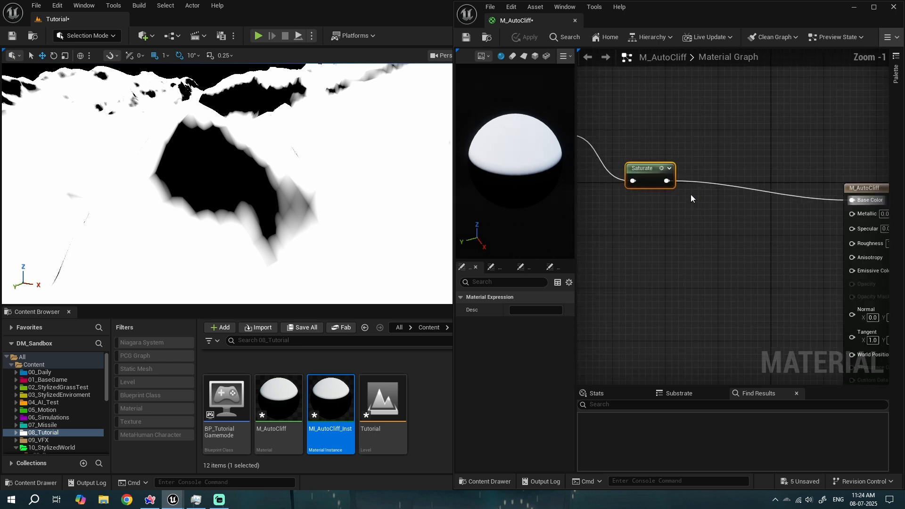
- Add a second Lerp feeding Base Color and plug the Saturate output into its Alpha
left_click(762, 163)
left_click_drag(780, 191, 780, 193)
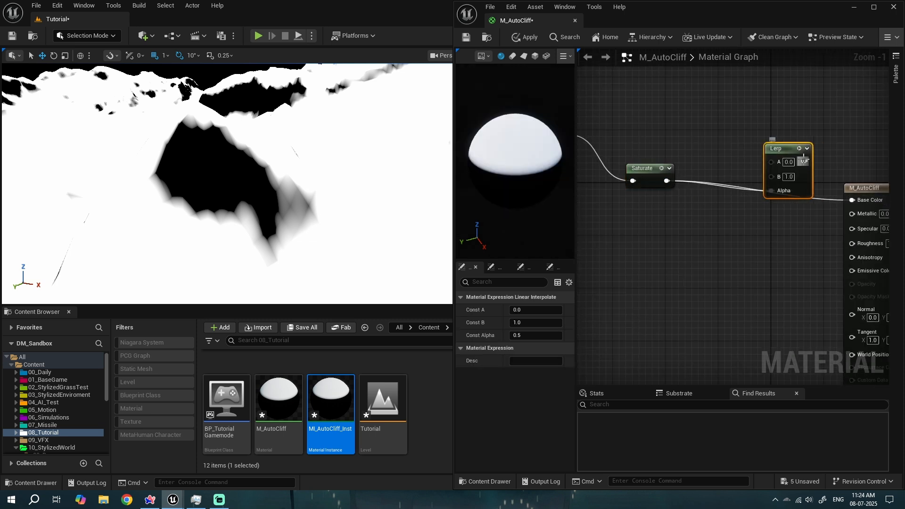
left_click_drag(804, 161, 853, 203)
right_click_drag(721, 218, 752, 237)
left_click_drag(810, 170, 805, 72)
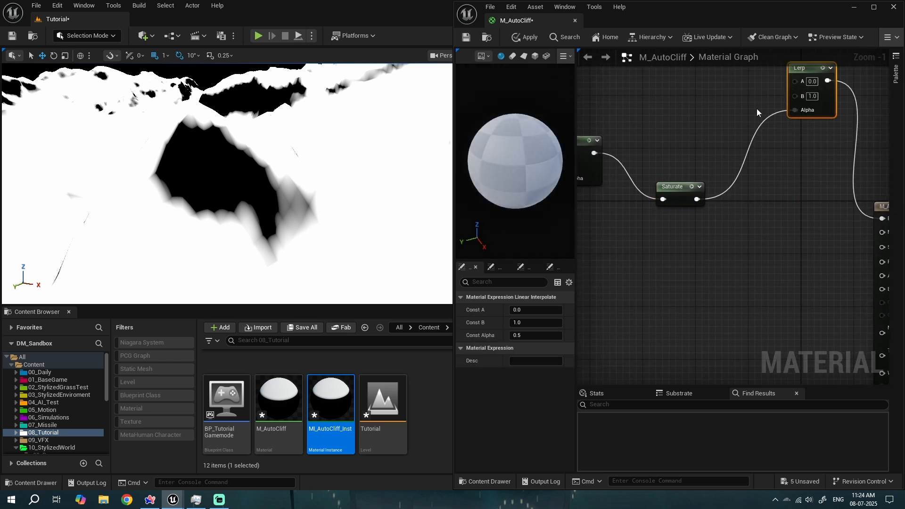
right_click_drag(756, 109, 782, 194)
left_click_drag(822, 167, 737, 108)
- Add a Constant3Vector node and set its colour to a yellow of about 0.536, 0.447, 0.066
right_click_drag(643, 97, 674, 102)
key("3")
left_click(702, 102)
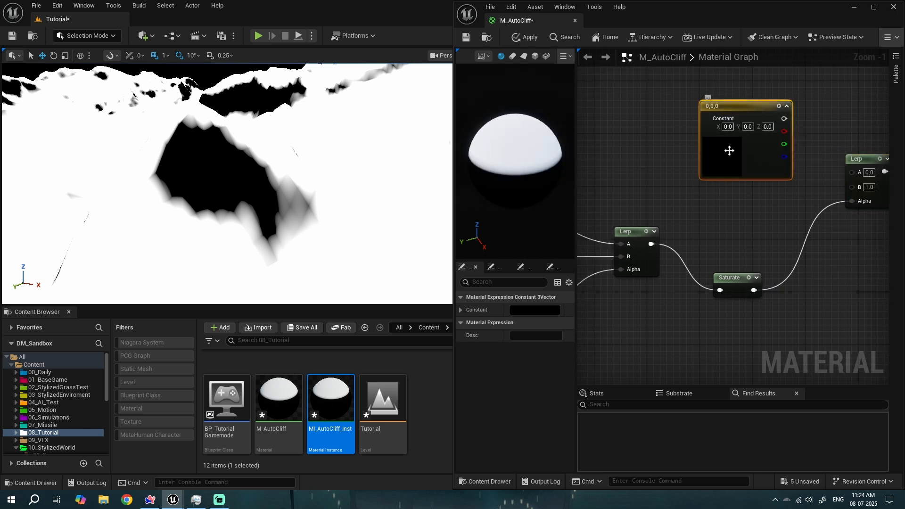
double_click(727, 114)
left_click(596, 252)
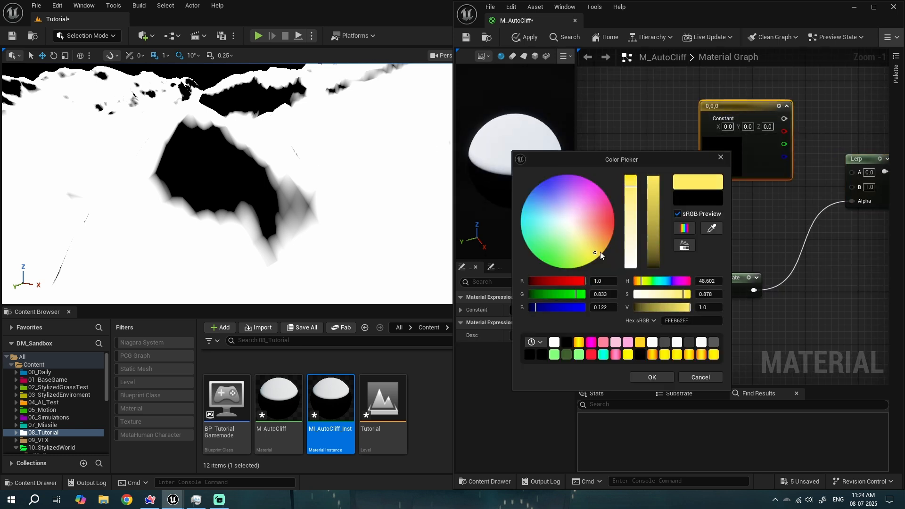
left_click(659, 377)
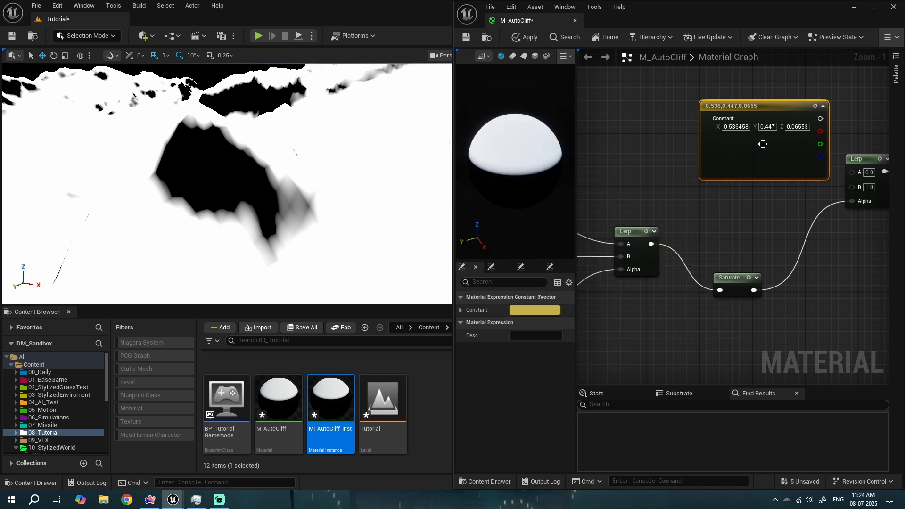
- Connect the yellow constant's output to the second Lerp's A input
left_click_drag(761, 144, 669, 124)
left_click_drag(728, 99, 850, 173)
right_click_drag(773, 146, 771, 162)
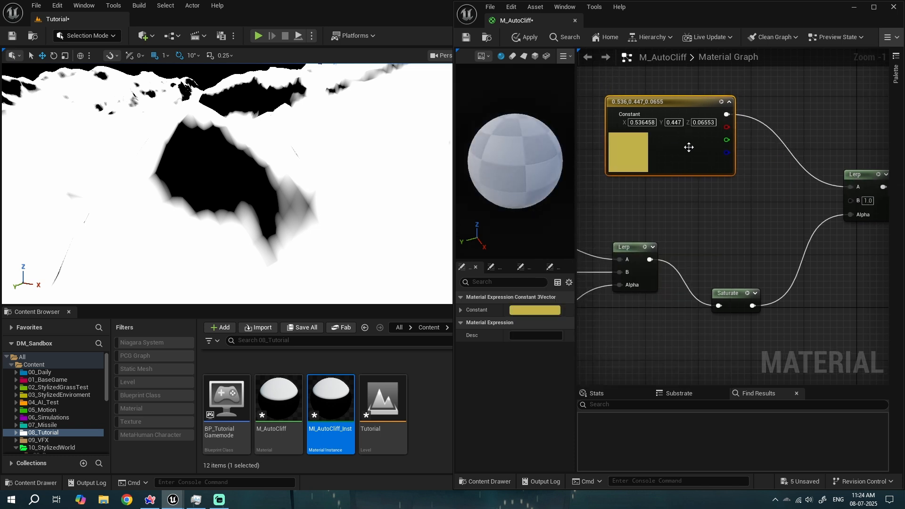
- Duplicate the yellow constant, wire the copy into the Lerp's B input and change its colour to a green of about 0, 0.536, 0.015
left_click_drag(668, 151, 701, 99)
key("ctrl+d")
left_click_drag(697, 193, 657, 173)
left_click_drag(746, 160, 852, 201)
double_click(644, 193)
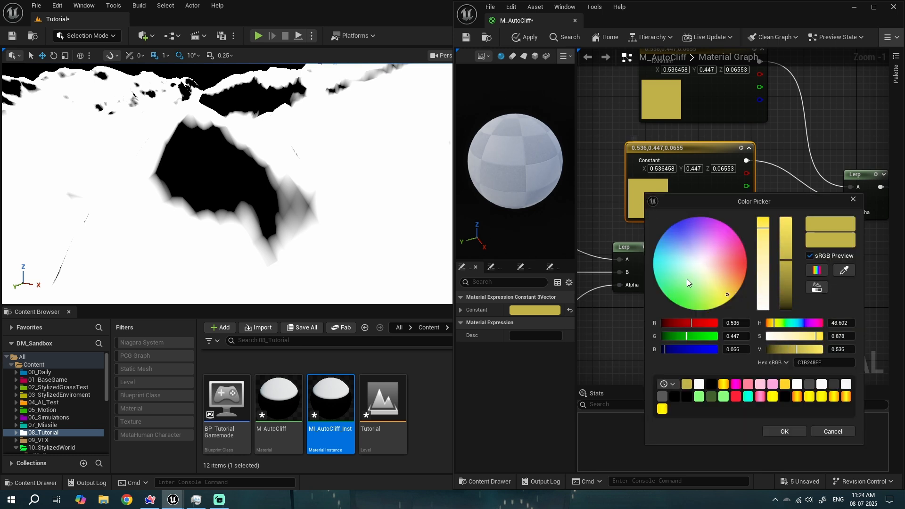
left_click_drag(686, 278, 675, 304)
left_click(773, 430)
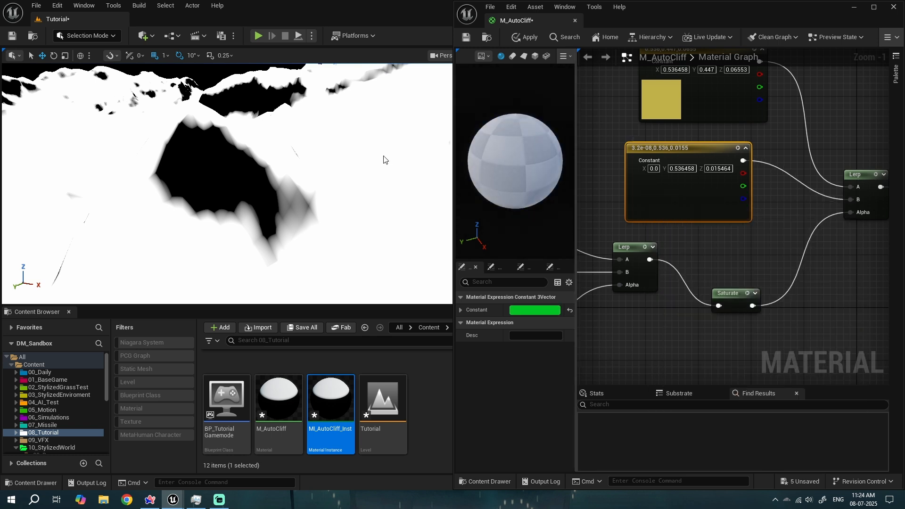
- Apply the material and switch the level viewport to the Lit view mode
left_click(465, 38)
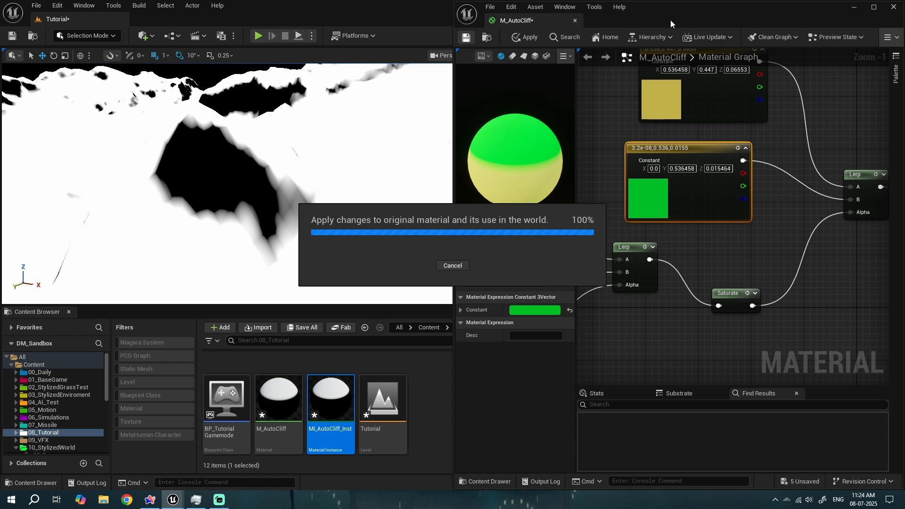
left_click_drag(670, 19, 698, 154)
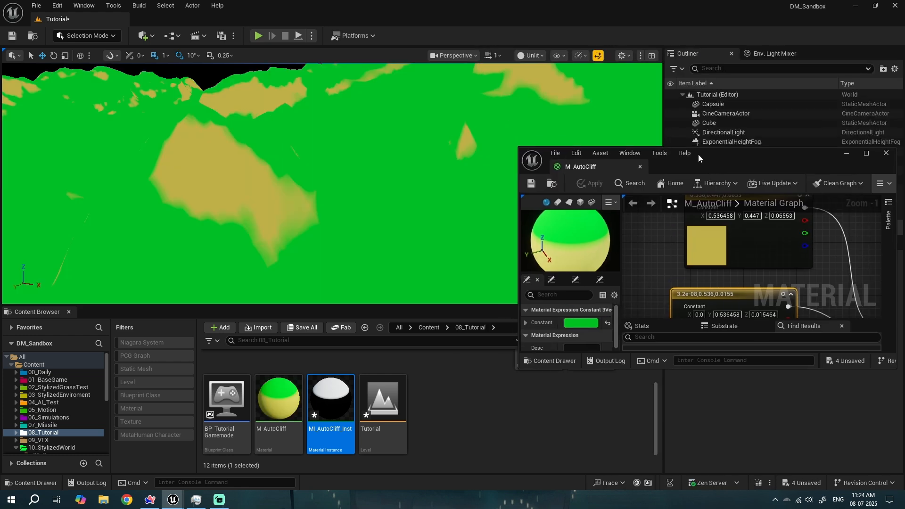
left_click(539, 56)
left_click(542, 92)
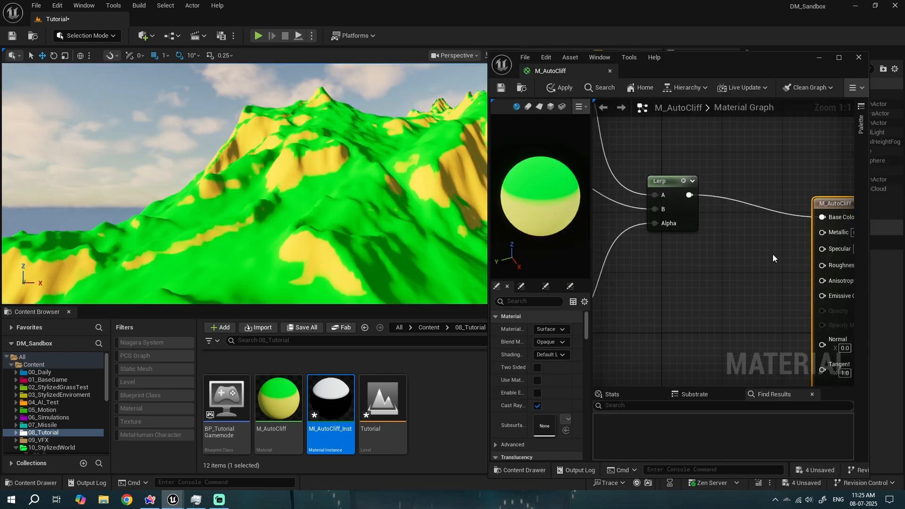
- Insert a CheapContrast node between the first Lerp's output and the Saturate node
right_click_drag(729, 236, 716, 234)
right_click(709, 218)
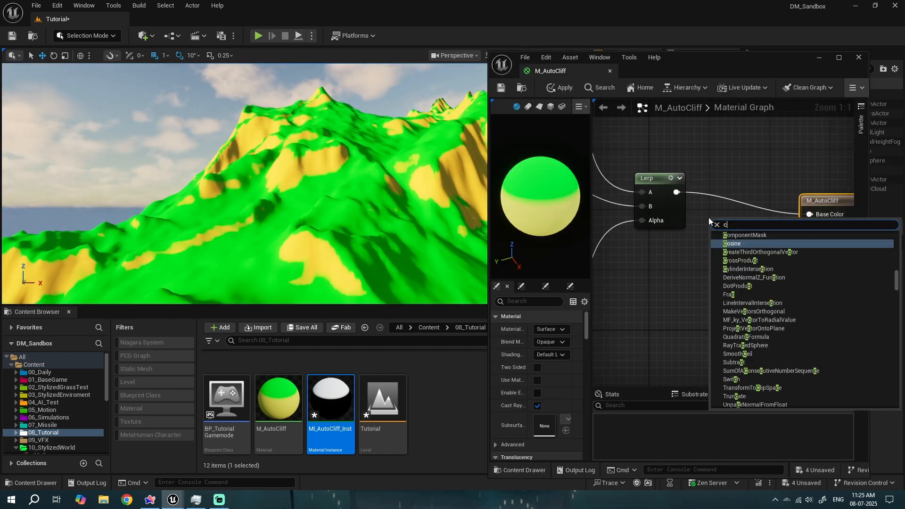
type("cheap")
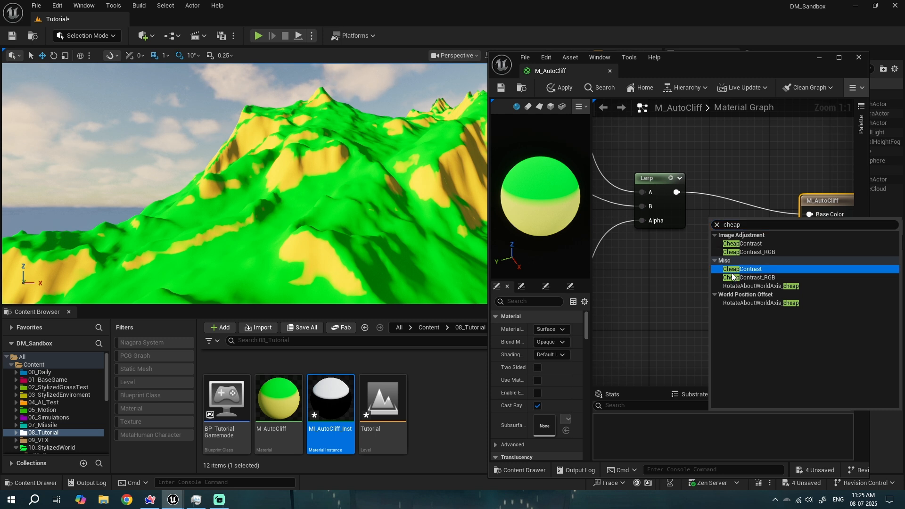
left_click(733, 270)
right_click_drag(657, 312, 759, 260)
left_click_drag(825, 169, 646, 312)
right_click_drag(651, 312, 719, 300)
left_click_drag(712, 254, 825, 227)
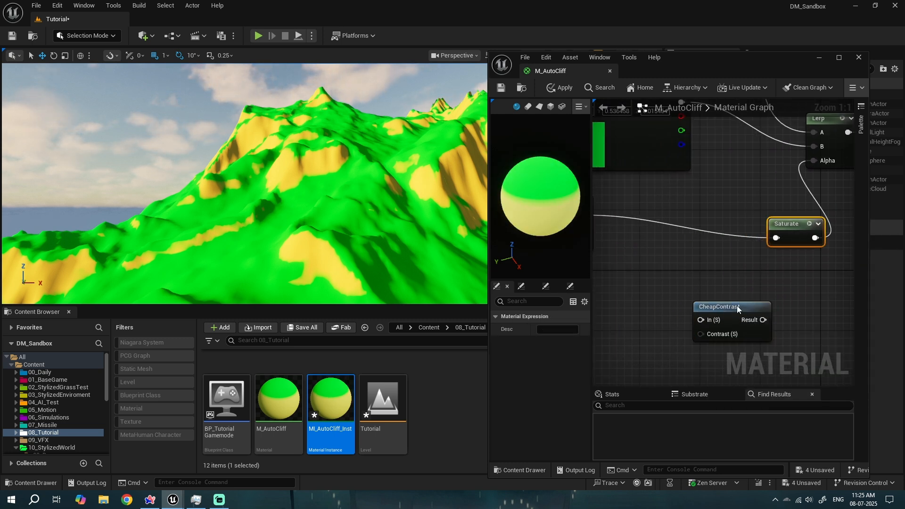
left_click_drag(737, 308, 691, 240)
right_click_drag(665, 231, 738, 256)
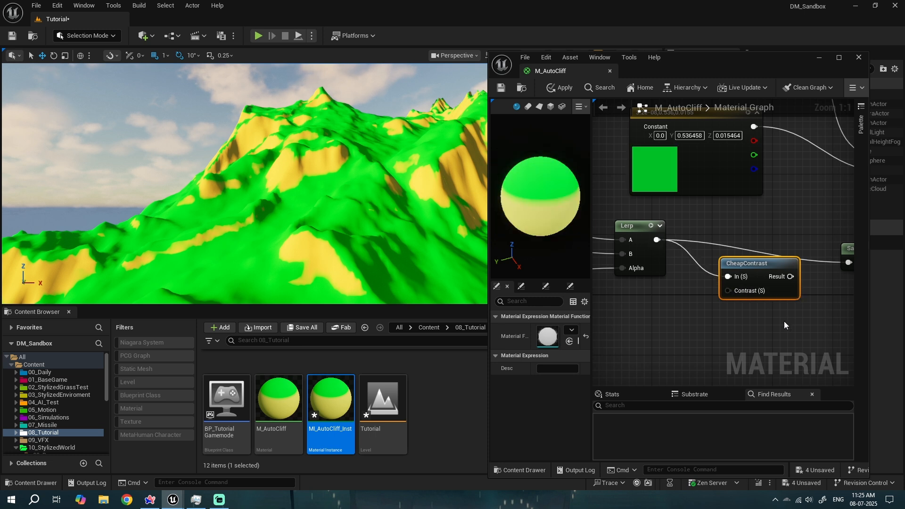
right_click_drag(784, 325, 722, 308)
left_click_drag(785, 250, 785, 246)
- Promote the CheapContrast node's Contrast input to a parameter and save the material
right_click(673, 282)
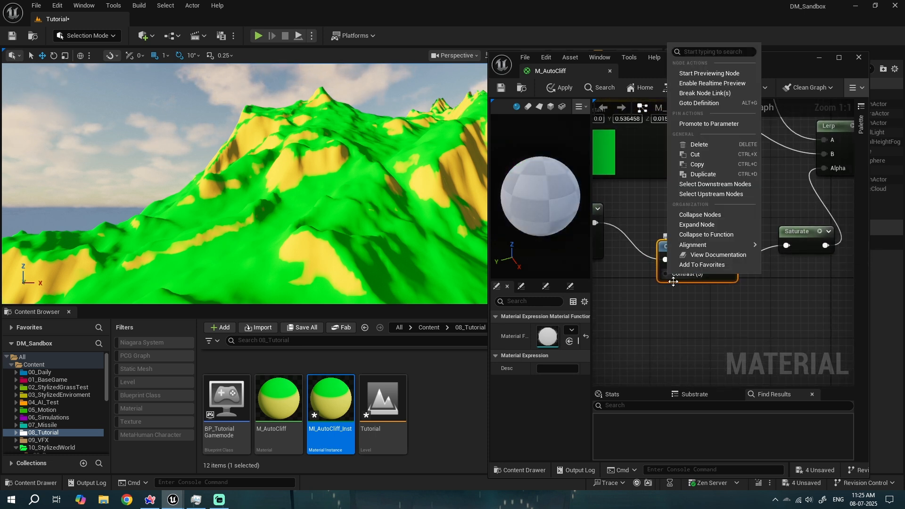
left_click(703, 123)
left_click_drag(639, 250, 620, 315)
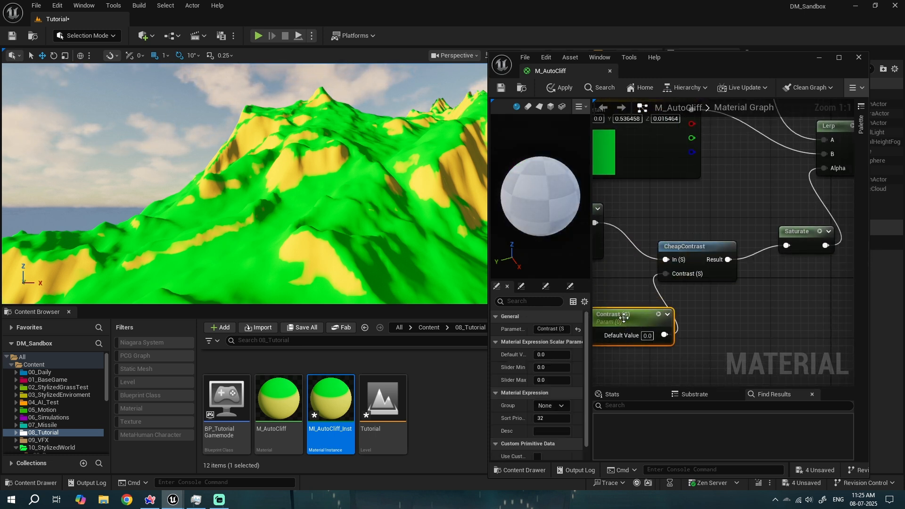
left_click(501, 89)
- Preview the first Lerp node's output in the material preview, then stop previewing it
scroll(598, 265, "down", 3)
right_click_drag(598, 265, 718, 270)
scroll(718, 270, "up", 3)
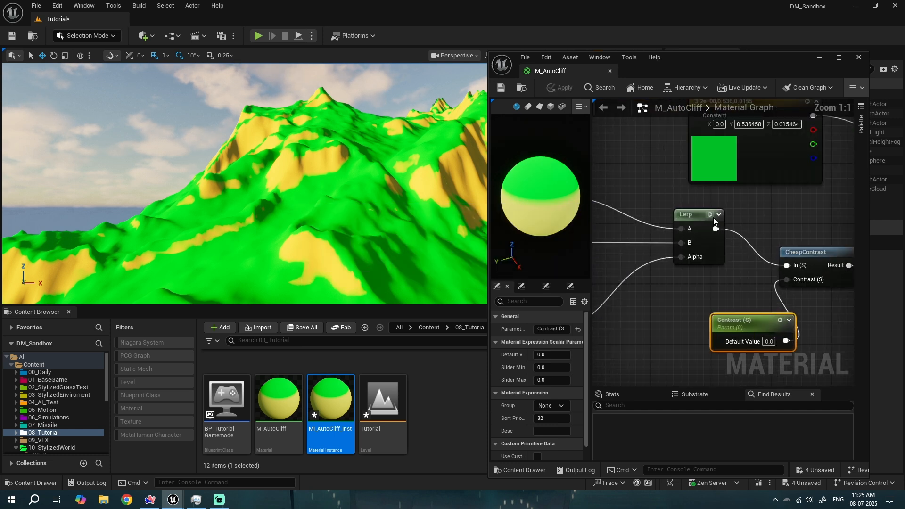
left_click(716, 216)
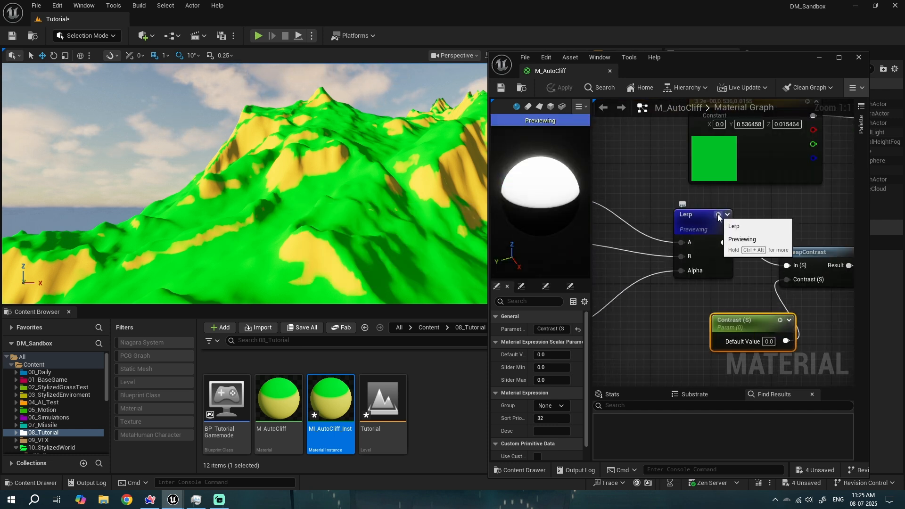
left_click(721, 218)
scroll(740, 319, "down", 1)
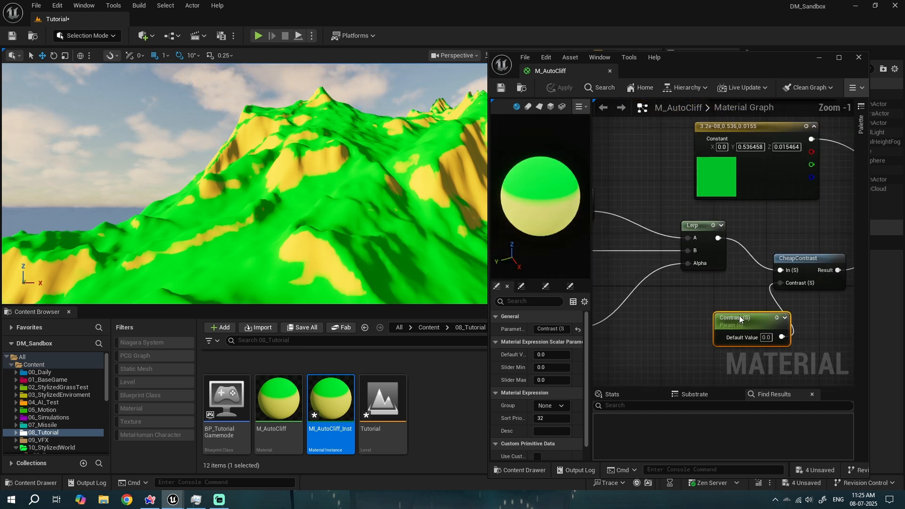
- Open the material instance, enable the Contrast override and set it to about 5.11
double_click(352, 391)
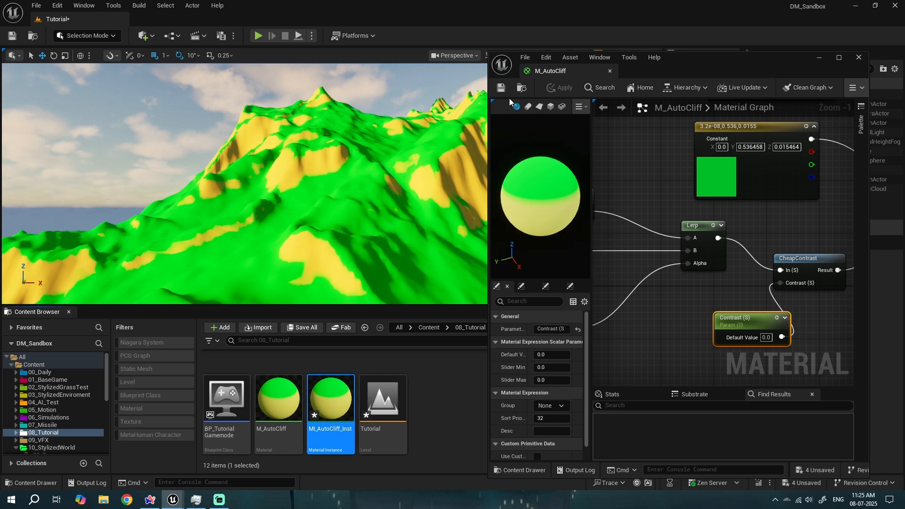
left_click_drag(170, 19, 550, 114)
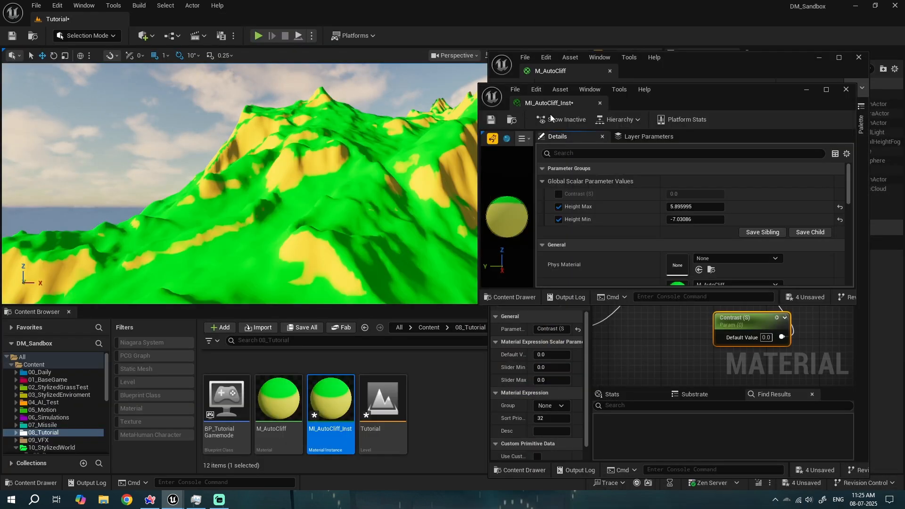
left_click(558, 194)
right_click_drag(439, 190, 439, 227)
key("w")
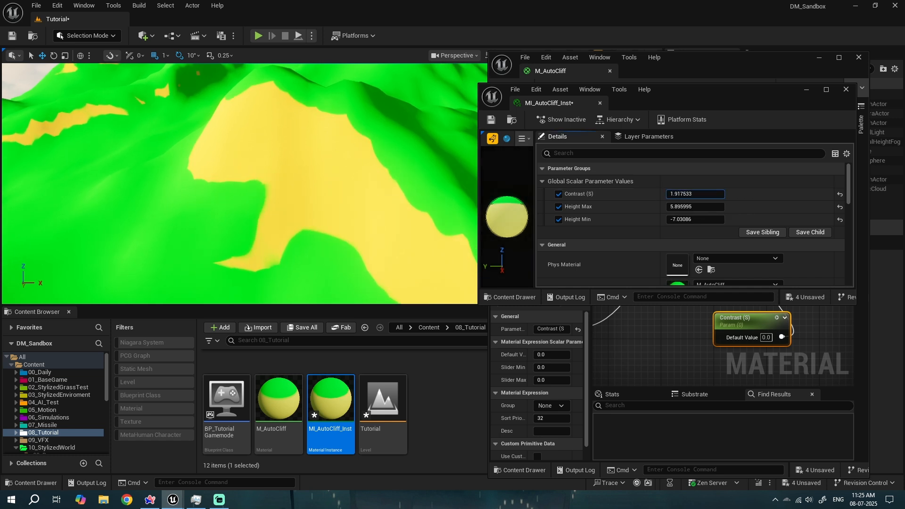
mouse_move(694, 194)
left_mouse_down()
mouse_move(674, 194)
mouse_move(692, 194)
left_mouse_up()
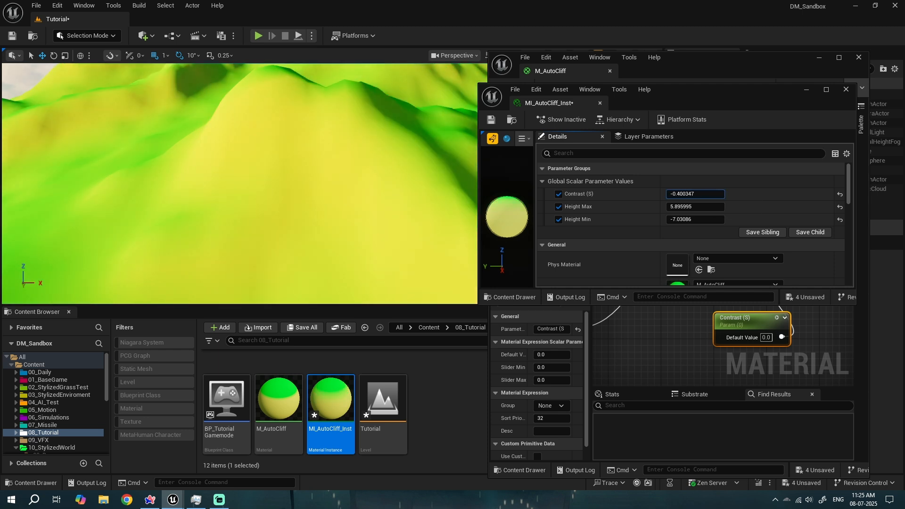
right_click_drag(332, 163, 367, 149)
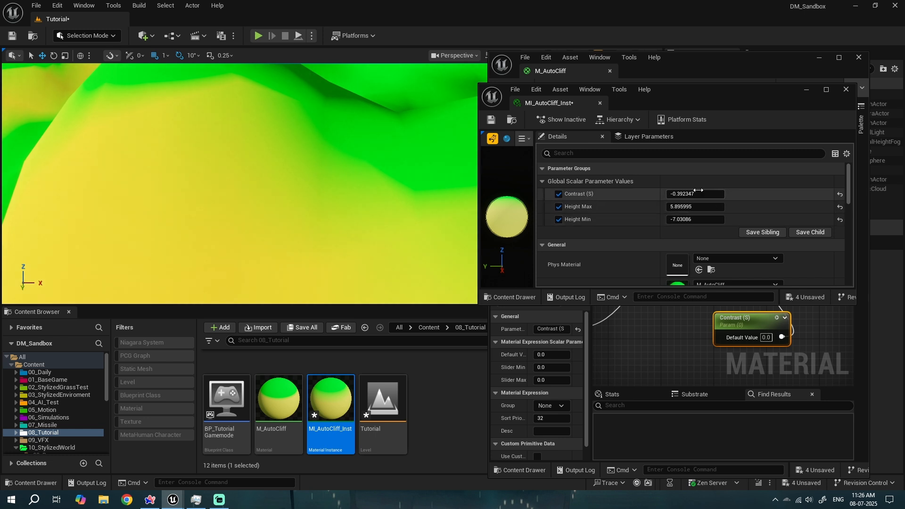
mouse_move(684, 193)
left_mouse_down()
mouse_move(702, 193)
mouse_move(686, 192)
left_mouse_up()
right_click_drag(340, 176, 287, 209)
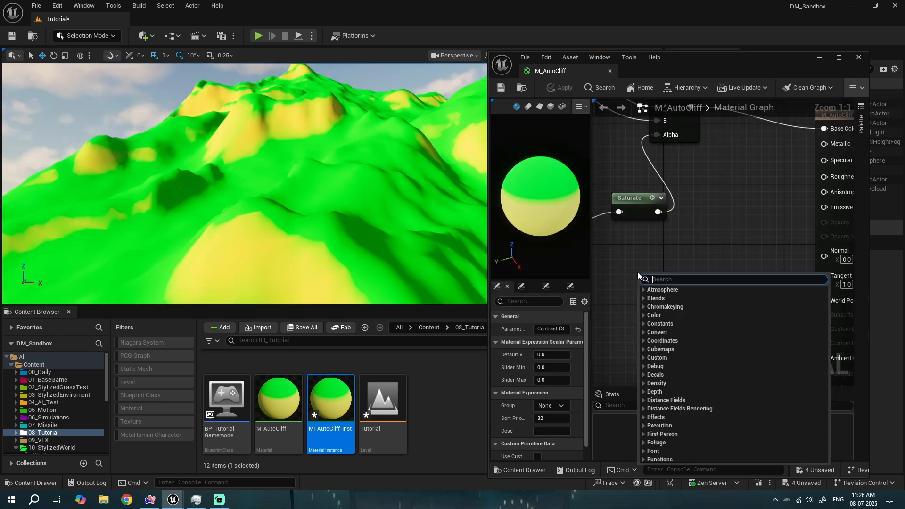
- Add a WorldAlignedBlend node and connect its Alpha output to the Lerp's Alpha input
type("wol")
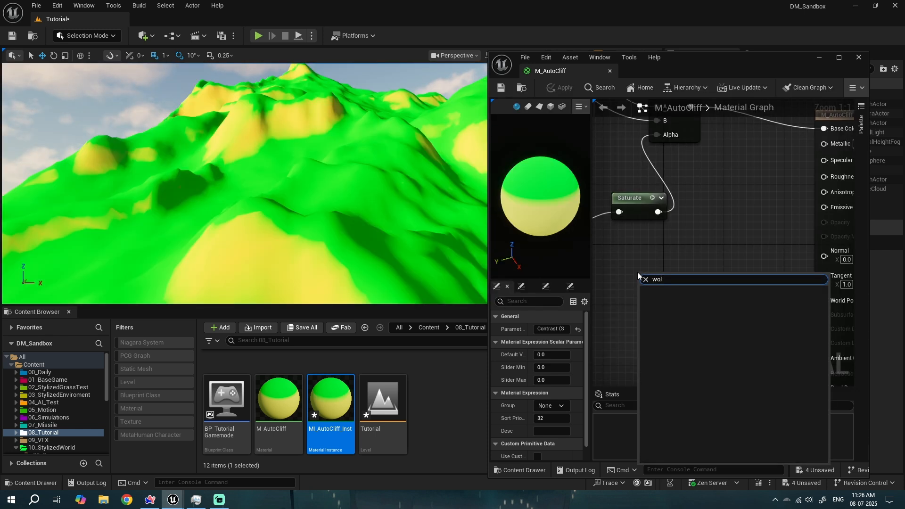
key("BackSpace")
type("rldalig")
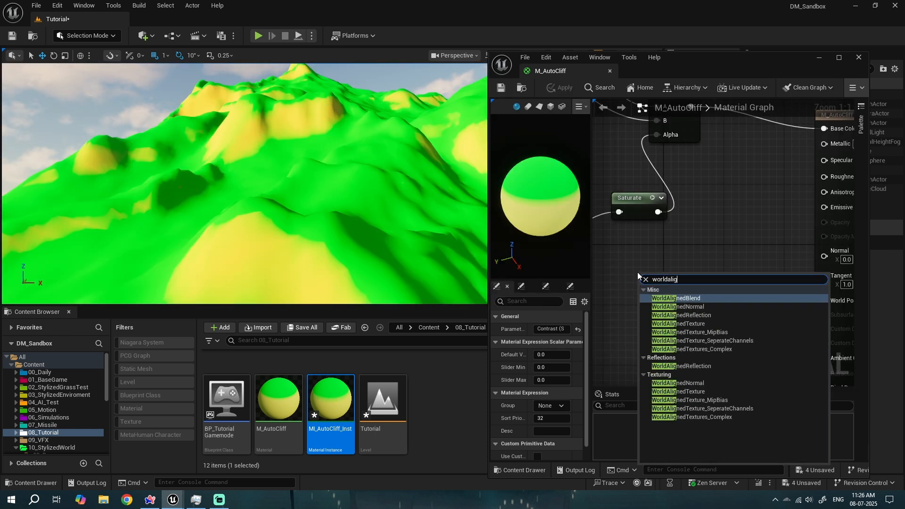
left_click(680, 298)
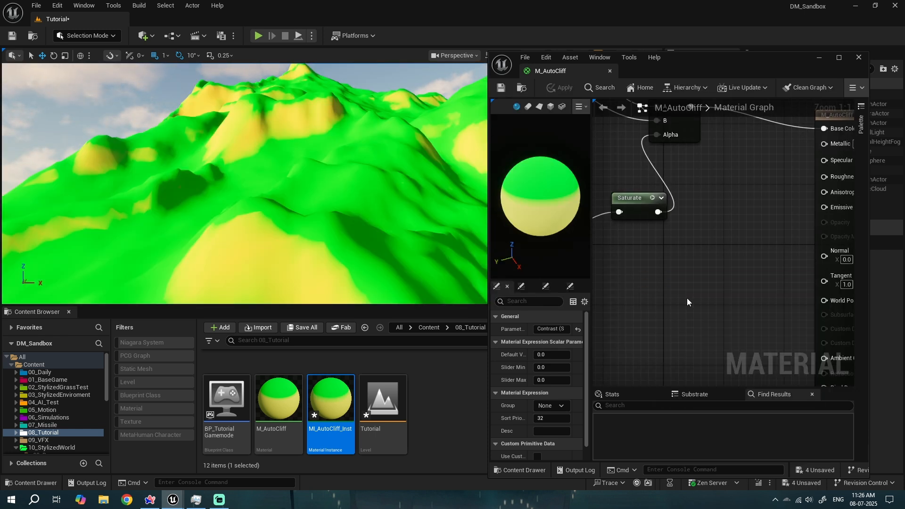
right_click_drag(657, 241, 707, 268)
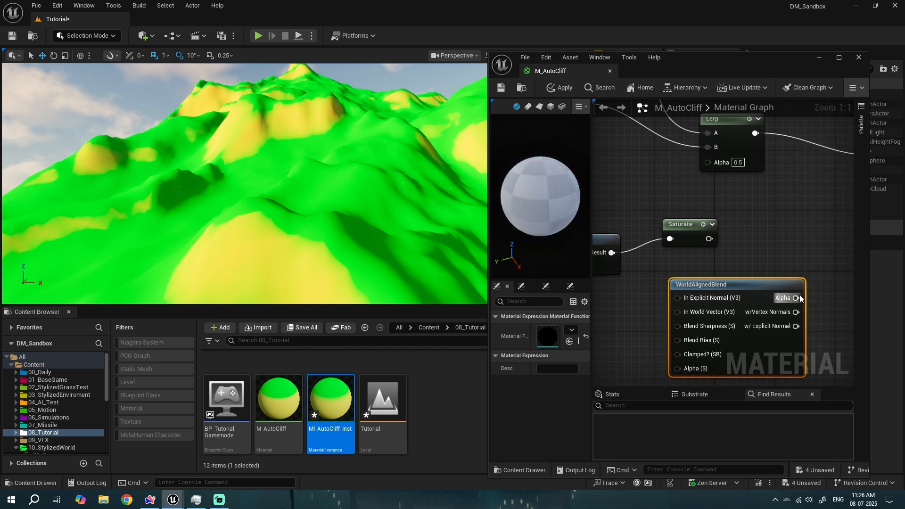
left_click_drag(795, 297, 713, 162)
- Promote the WorldAlignedBlend node's Blend Bias input to a parameter
right_click_drag(661, 335, 708, 263)
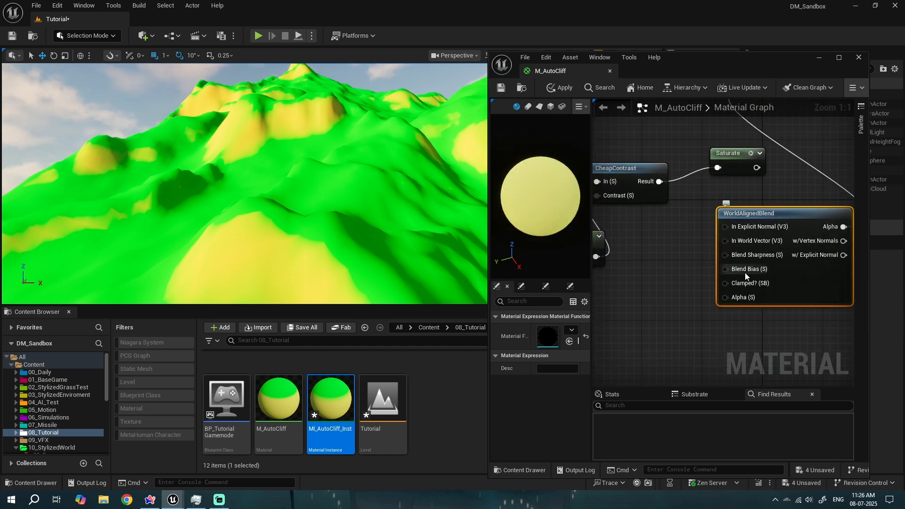
right_click(745, 271)
left_click(783, 121)
left_click_drag(679, 222, 633, 283)
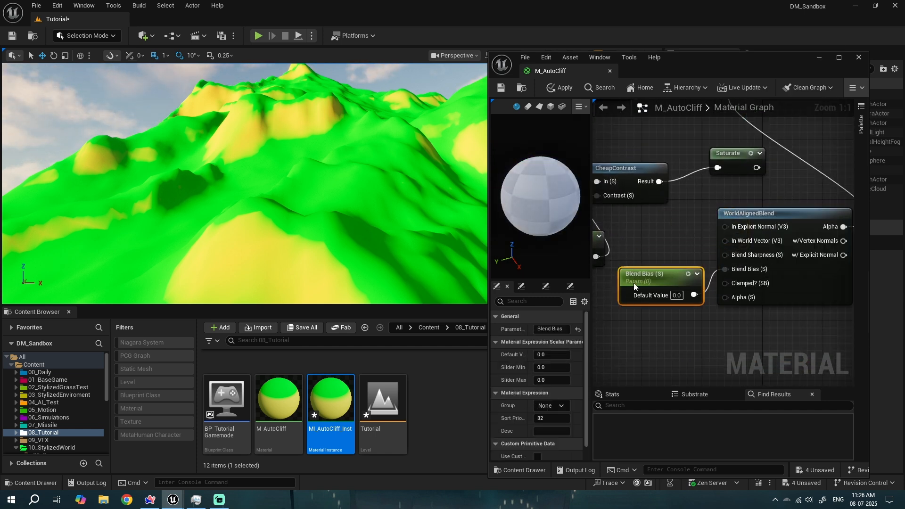
- Promote the Blend Sharpness input to a parameter and save the material
right_click(735, 256)
left_click(768, 336)
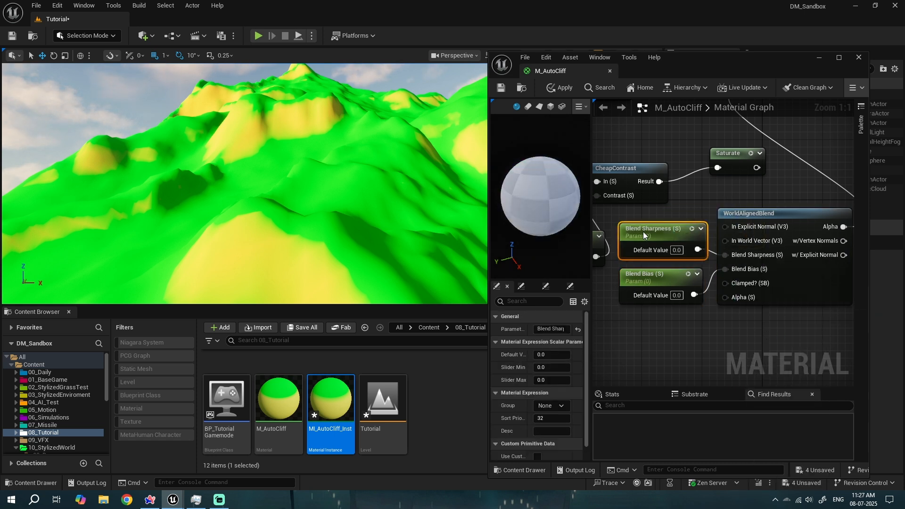
left_click(501, 88)
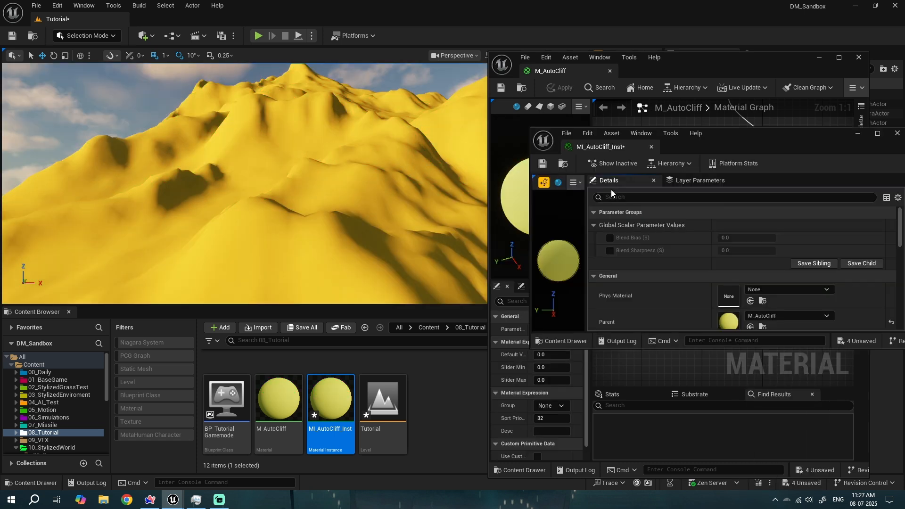
- In the instance, enable Blend Bias and Blend Sharpness overrides, set them to about -0.77 and 6.55, then close it
left_click(610, 237)
left_click(609, 250)
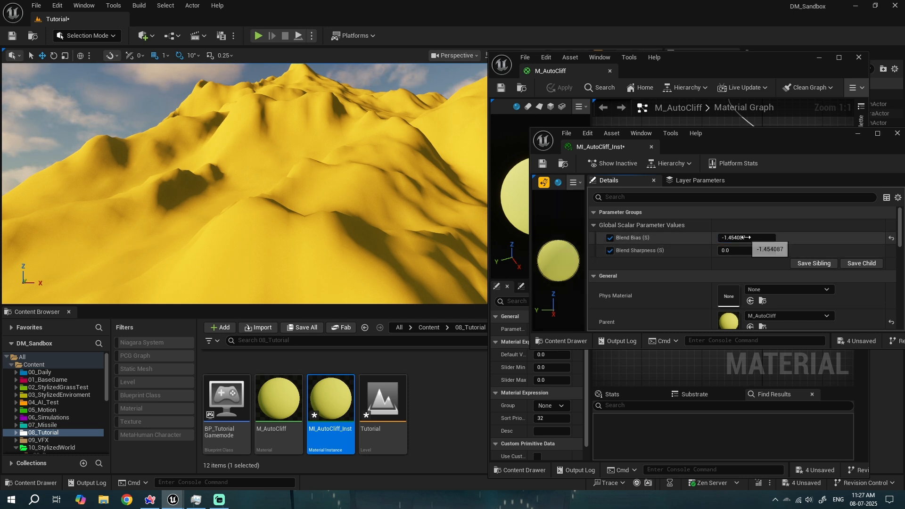
left_click_drag(745, 250, 692, 238)
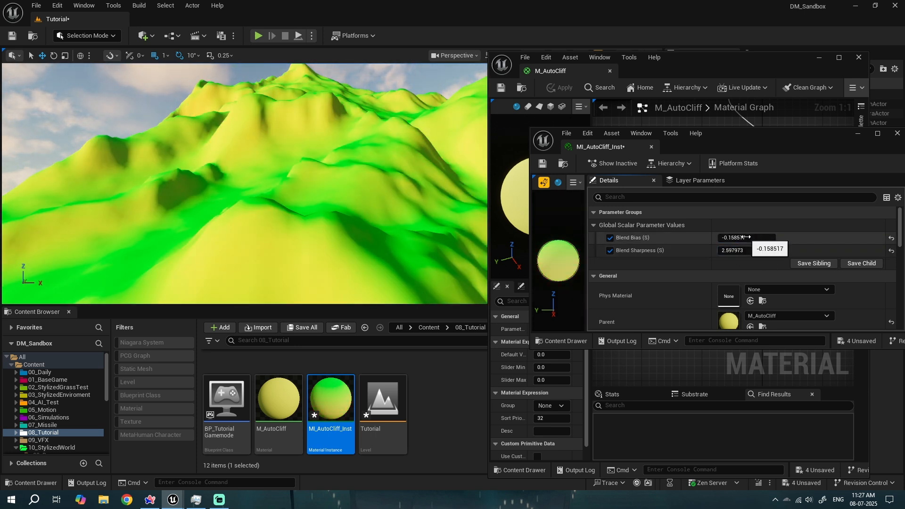
mouse_move(743, 251)
left_mouse_down()
mouse_move(773, 251)
mouse_move(723, 238)
mouse_move(741, 251)
mouse_move(729, 251)
left_mouse_up()
right_click_drag(348, 188, 93, 226)
left_click_drag(726, 251, 742, 237)
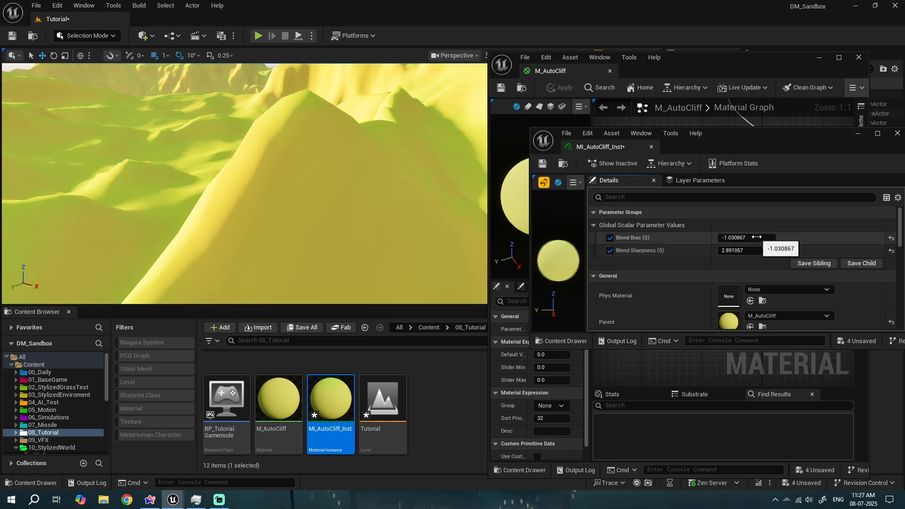
right_click_drag(330, 184, 405, 193)
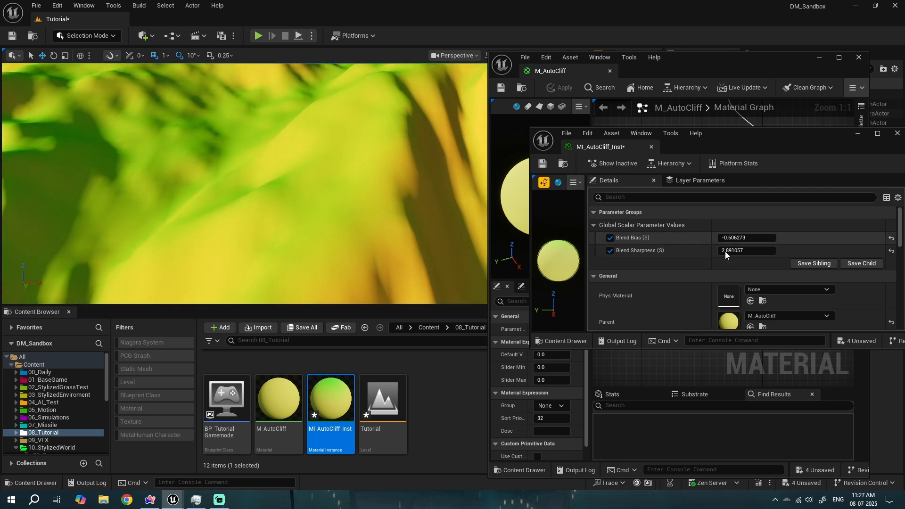
mouse_move(743, 253)
left_mouse_down()
mouse_move(764, 252)
mouse_move(736, 240)
mouse_move(757, 255)
left_mouse_up()
mouse_move(330, 189)
right_mouse_down()
mouse_move(269, 175)
mouse_move(273, 203)
mouse_move(337, 189)
mouse_move(330, 184)
right_mouse_up()
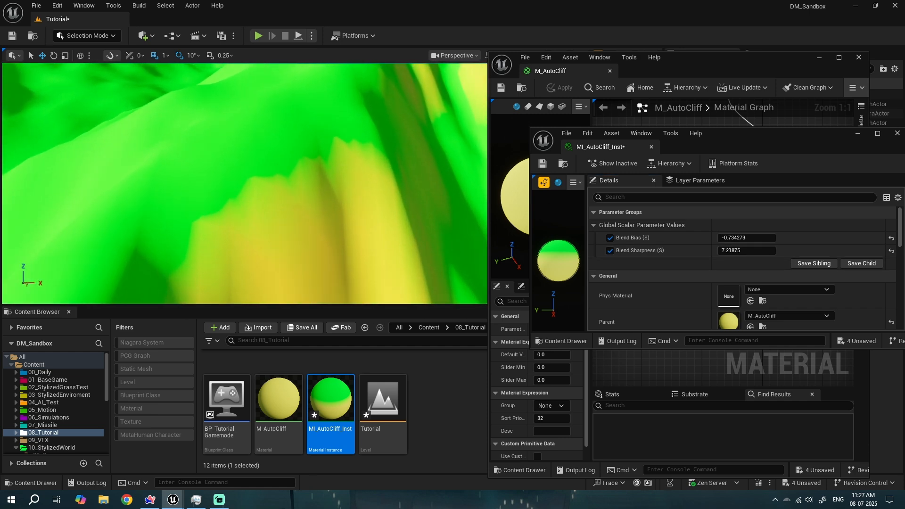
left_click_drag(761, 241, 746, 250)
right_click_drag(410, 169, 384, 189)
right_click_drag(264, 117, 297, 128)
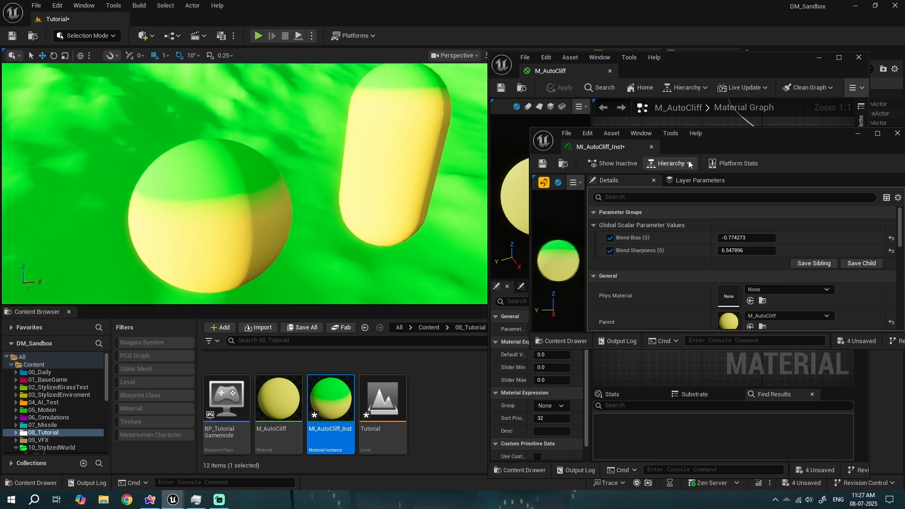
left_click(651, 146)
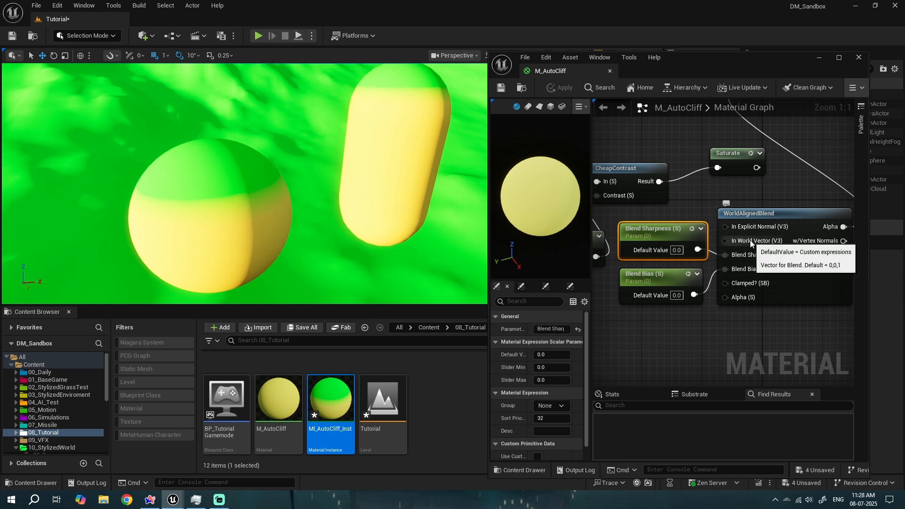
scroll(751, 243, "down", 3)
right_click_drag(659, 214, 848, 188)
scroll(744, 228, "up", 3)
right_click_drag(743, 228, 815, 189)
left_click_drag(642, 224, 726, 282)
right_click_drag(726, 281, 721, 277)
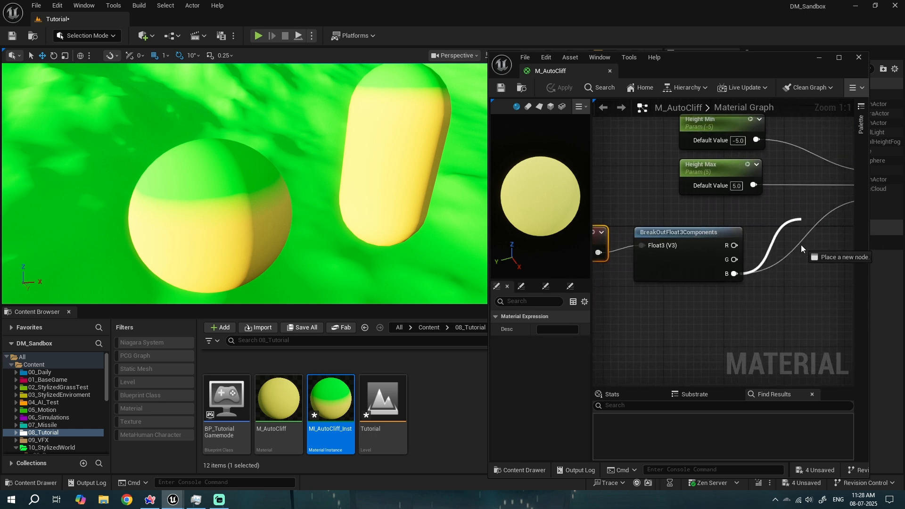
left_click_drag(798, 275, 797, 275)
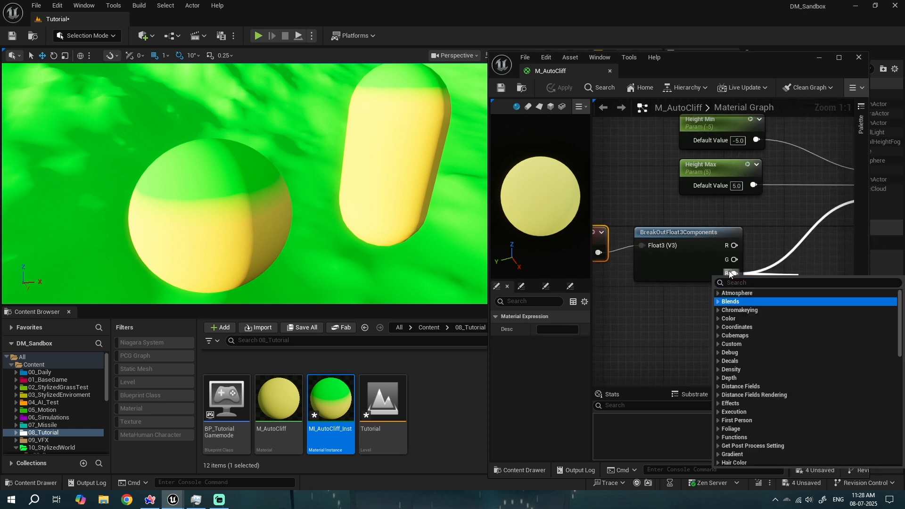
left_click(730, 272)
scroll(719, 290, "down", 2)
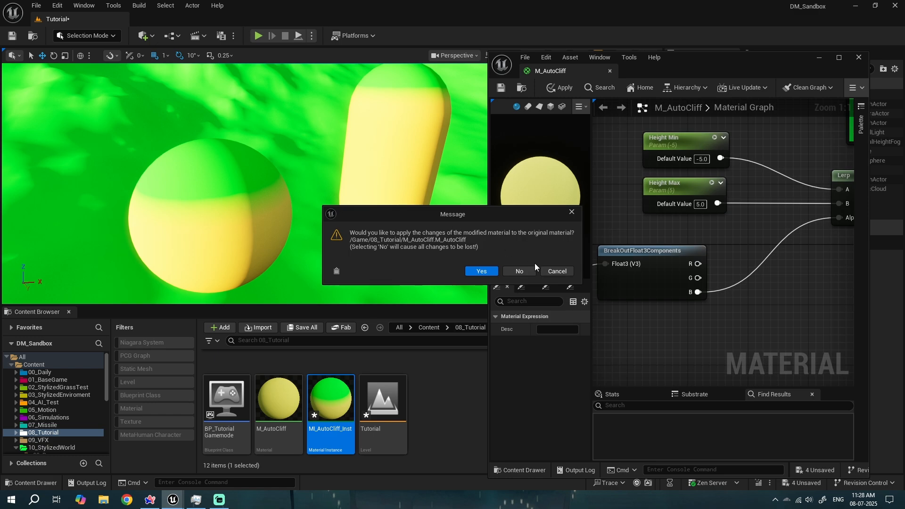
left_click(519, 269)
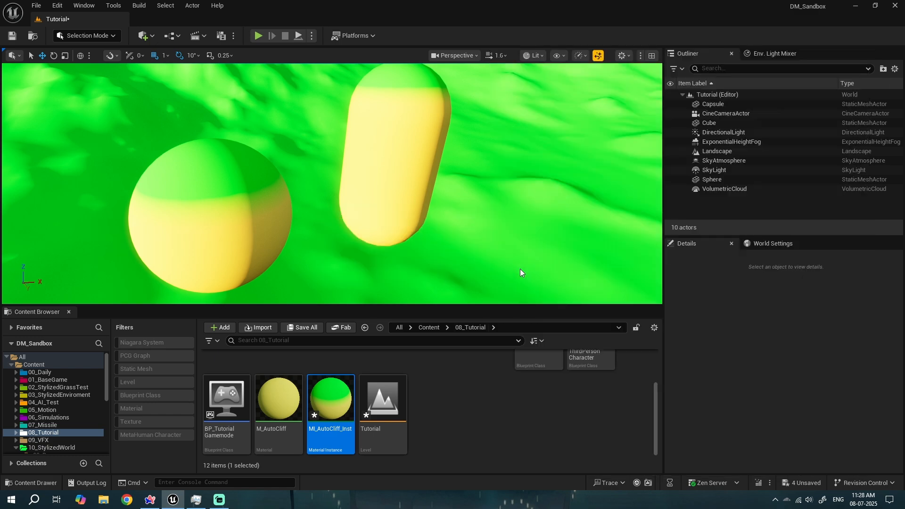